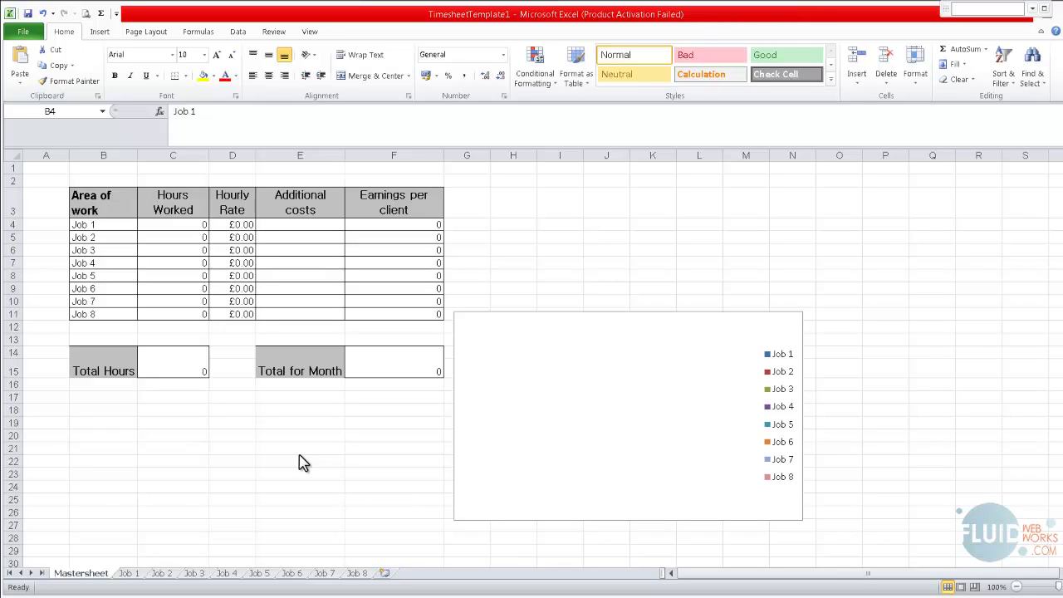
Replace Job 1 and Job 2 in B4:B5 of the Mastersheet with Redheads and Fluid Web Works.
{"action": "left_click", "coordinate": [100, 237]}
{"action": "left_click", "coordinate": [103, 246]}
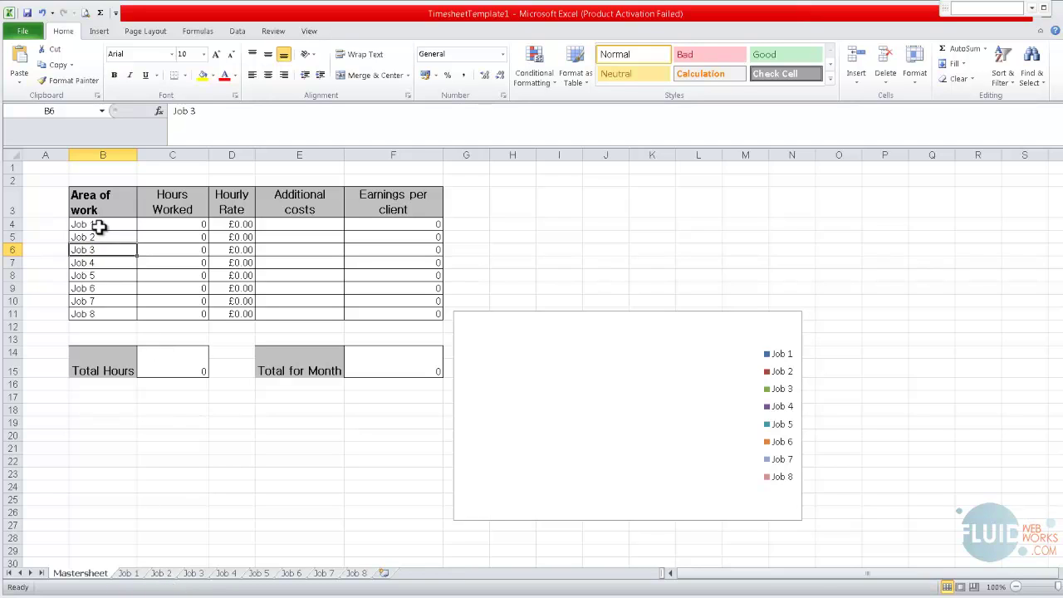
{"action": "left_click", "coordinate": [99, 226]}
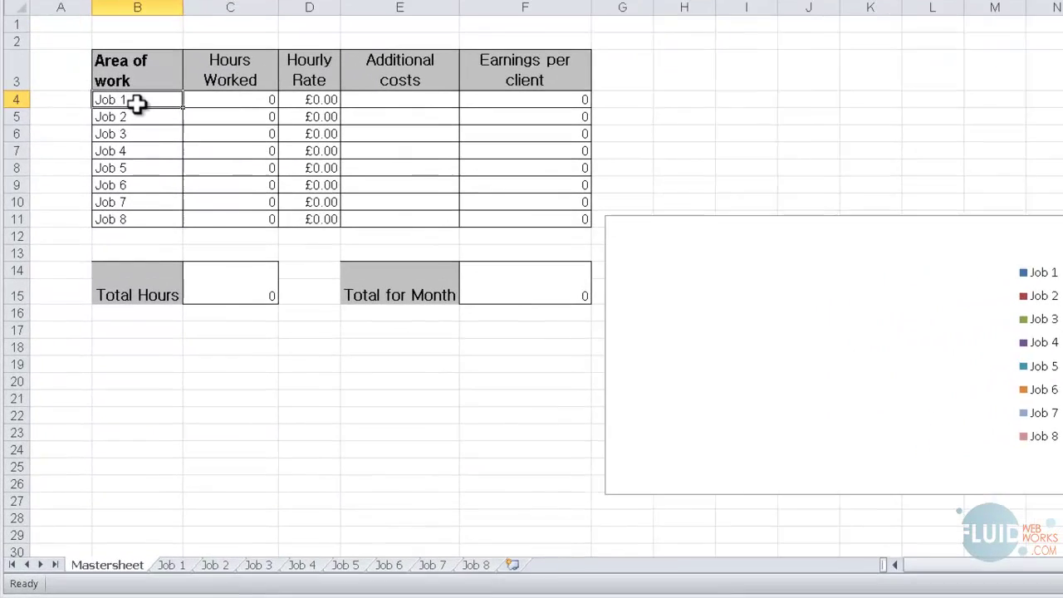
{"action": "type", "text": "E"}
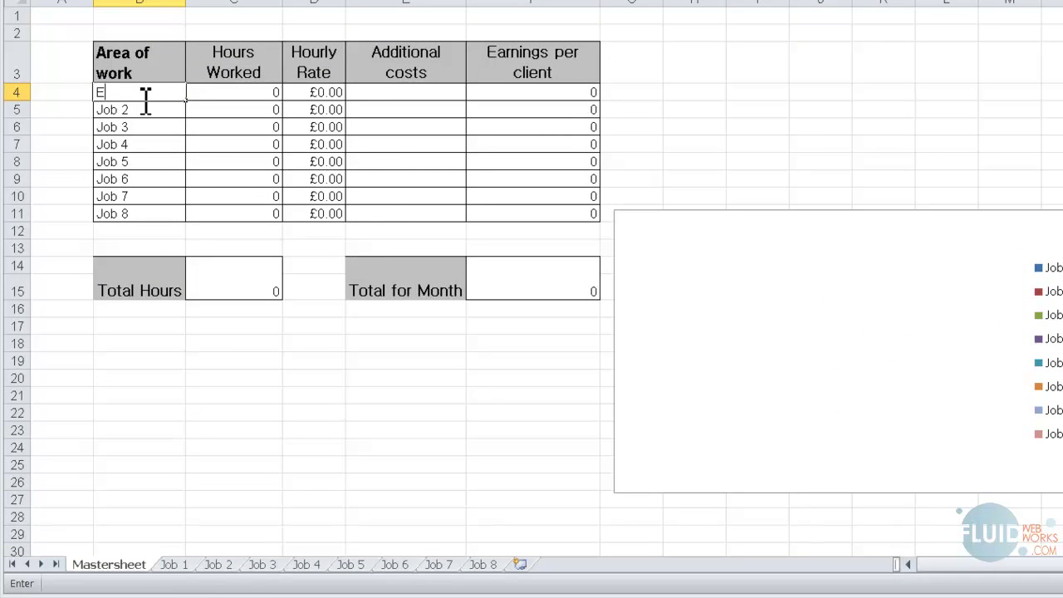
{"action": "type", "text": "verything"}
{"action": "key", "text": "BackSpace"}
{"action": "key", "text": "BackSpace"}
{"action": "key", "text": "BackSpace"}
{"action": "key", "text": "BackSpace"}
{"action": "key", "text": "BackSpace"}
{"action": "key", "text": "BackSpace"}
{"action": "key", "text": "BackSpace"}
{"action": "key", "text": "BackSpace"}
{"action": "key", "text": "BackSpace"}
{"action": "key", "text": "BackSpace"}
{"action": "type", "text": "Redheads"}
{"action": "key", "text": "Return"}
{"action": "type", "text": "F"}
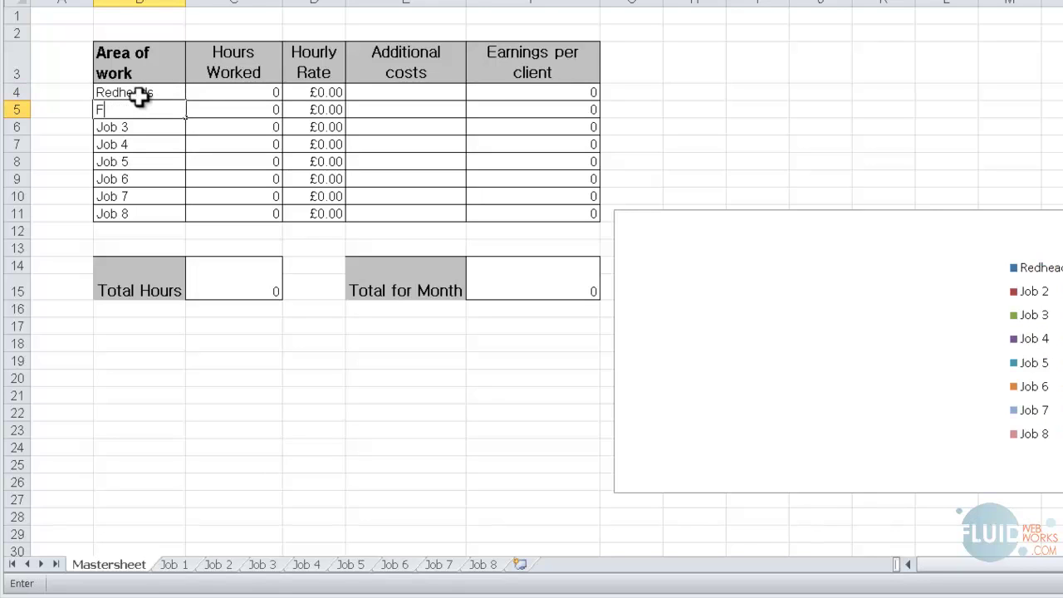
{"action": "type", "text": "luid Web Works"}
{"action": "key", "text": "Return"}
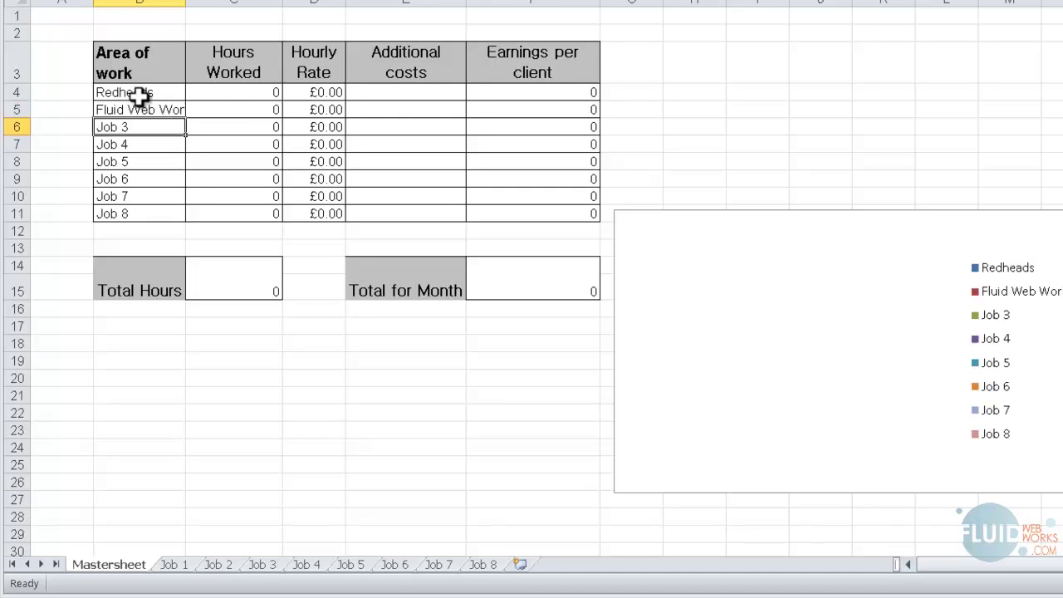
{"action": "left_click", "coordinate": [148, 99]}
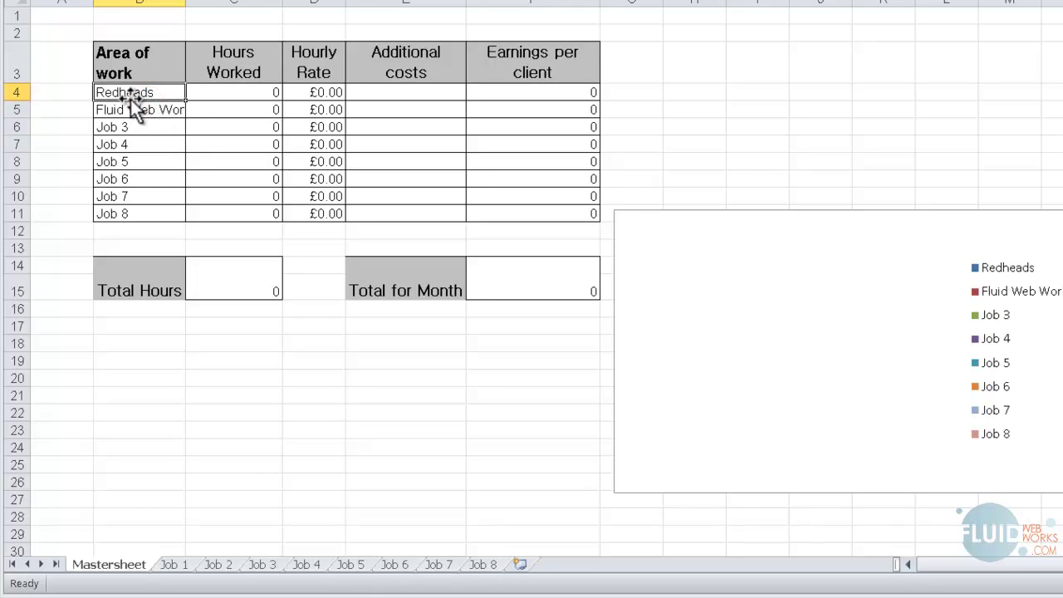
Rename the Job 1 sheet to Redheads and the Job 2 sheet to Fluid.
{"action": "left_click", "coordinate": [183, 567]}
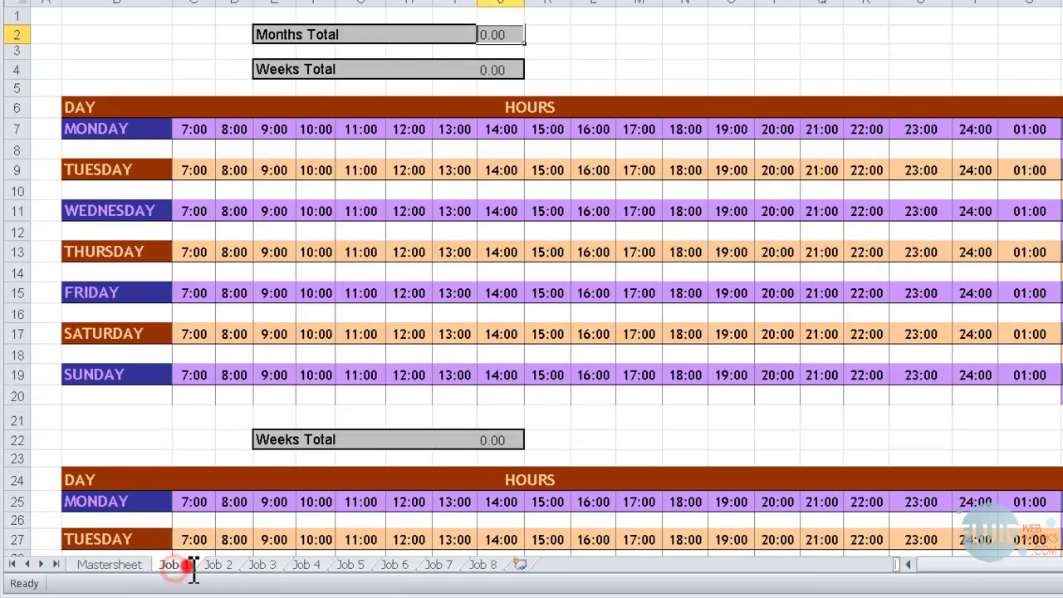
{"action": "type", "text": "Red"}
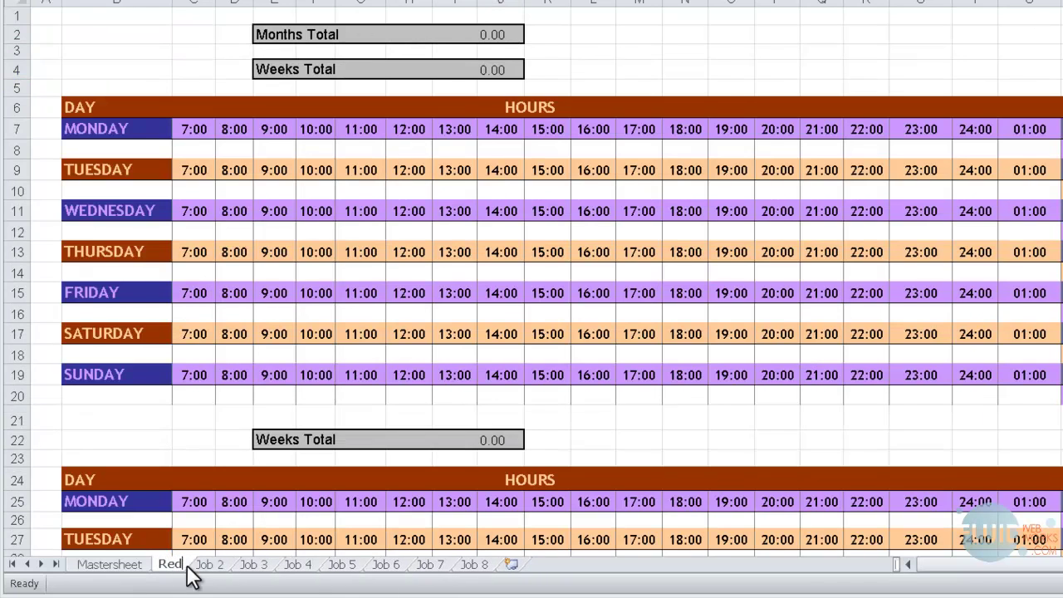
{"action": "type", "text": "heads"}
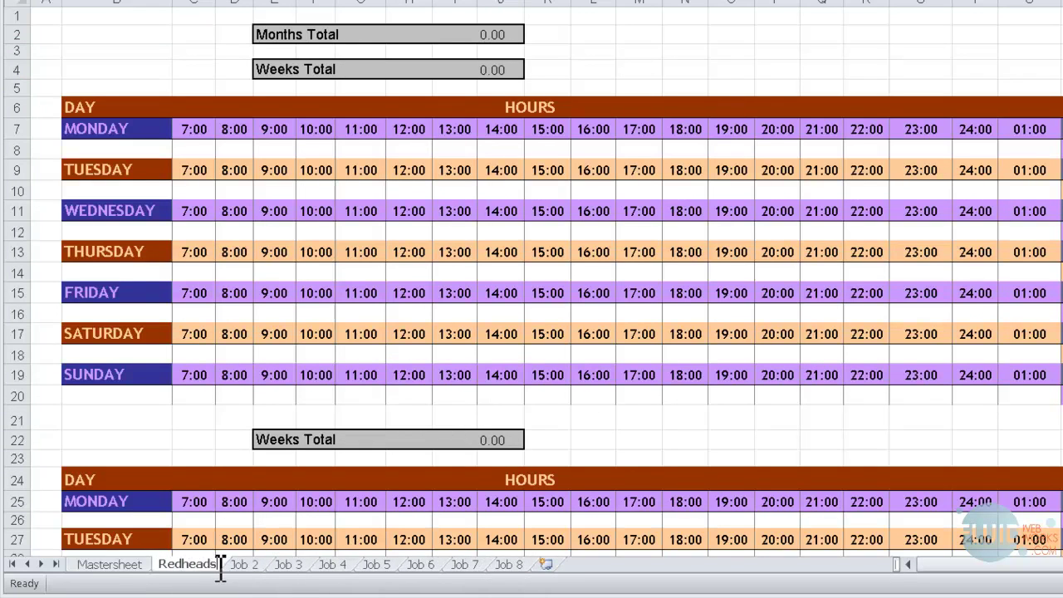
{"action": "left_click", "coordinate": [247, 566]}
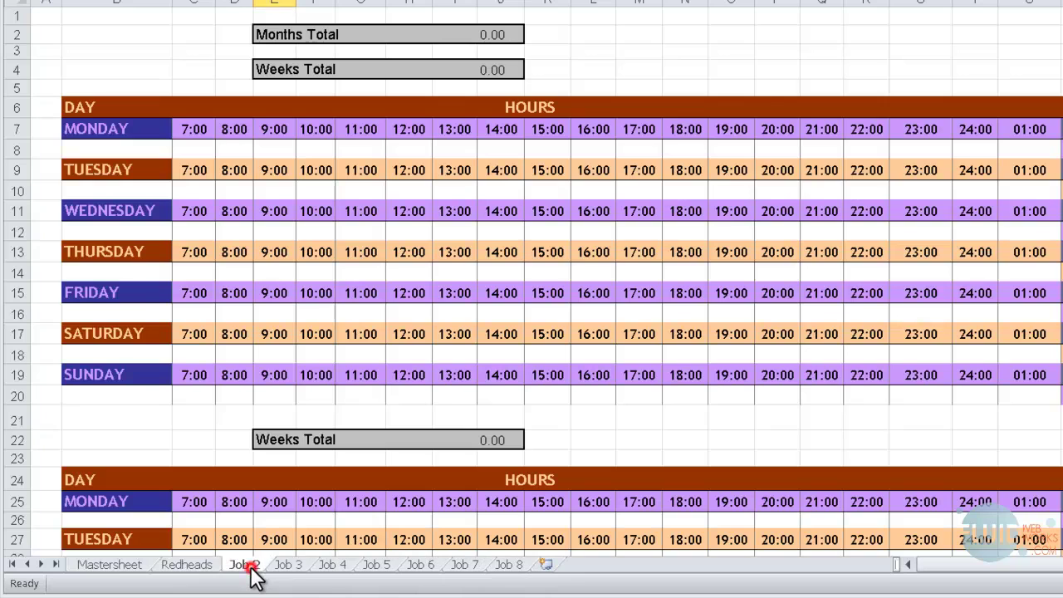
{"action": "double_click", "coordinate": [247, 565]}
{"action": "type", "text": "Fl"}
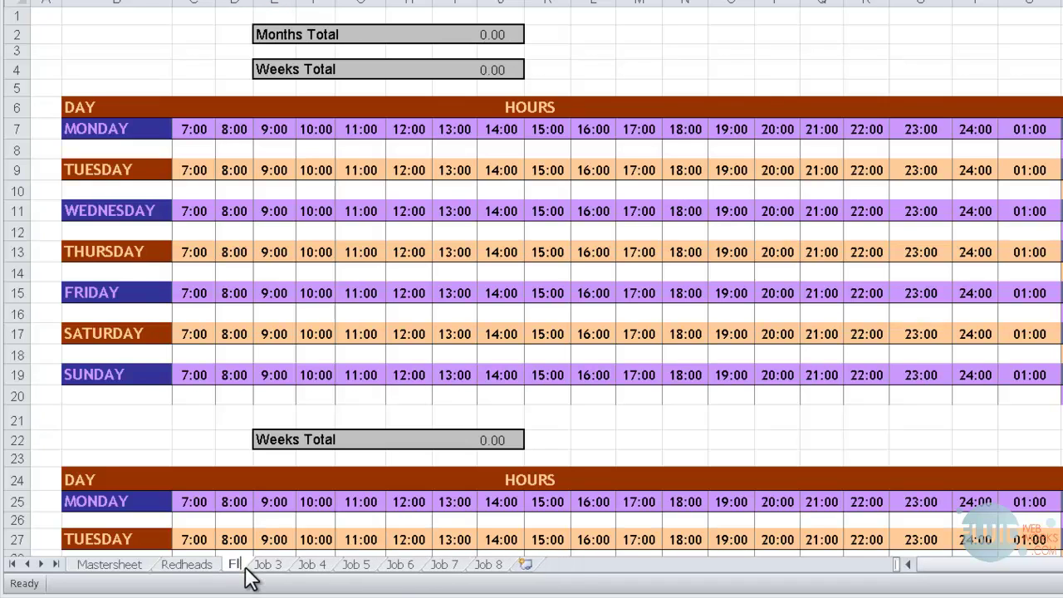
{"action": "type", "text": "umd"}
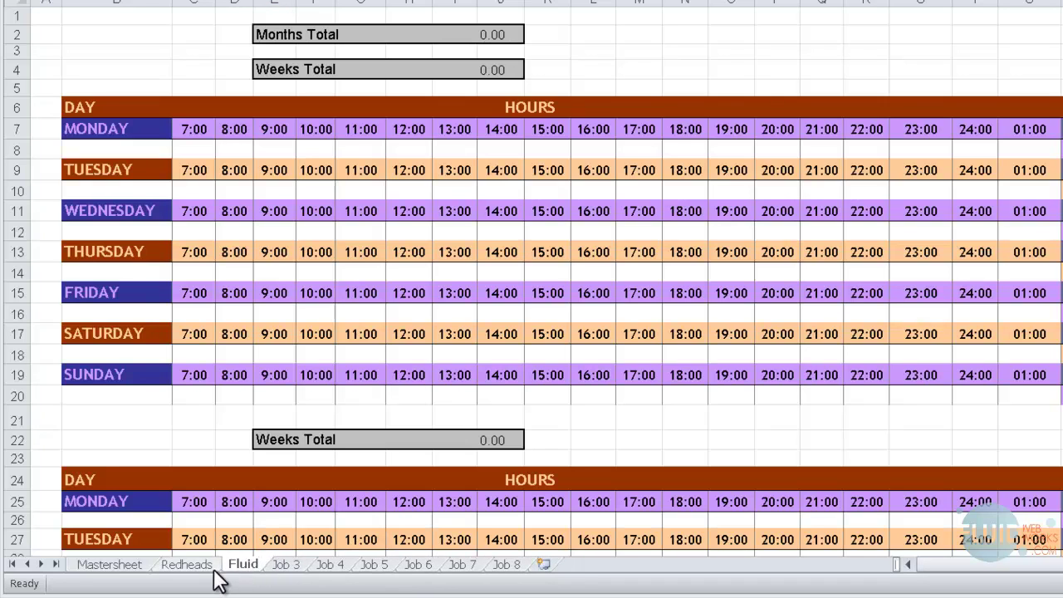
{"action": "left_click", "coordinate": [185, 573]}
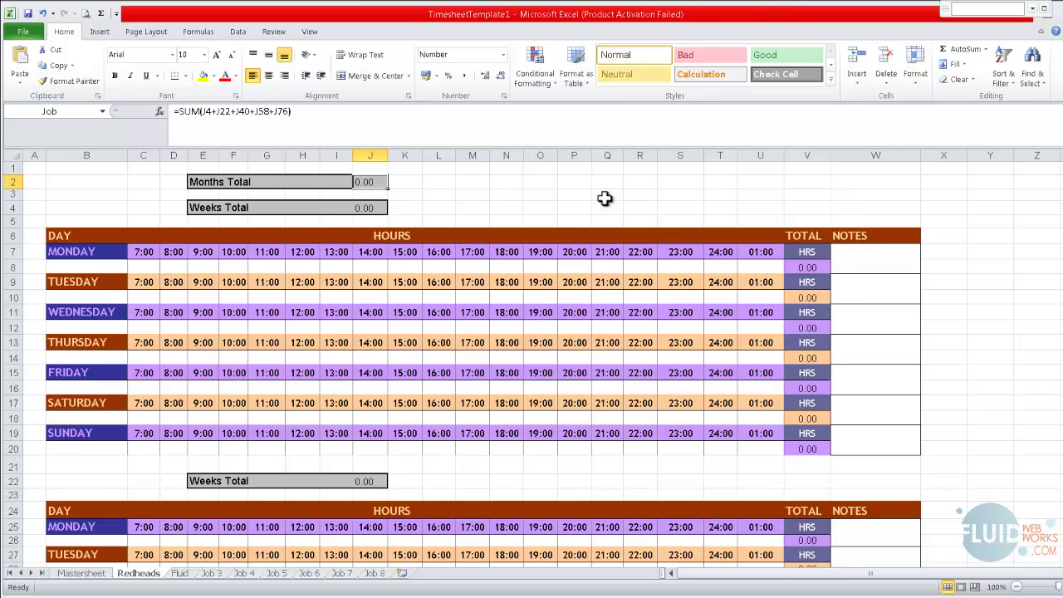
{"action": "scroll", "coordinate": [532, 365], "scroll_direction": "down", "scroll_amount": 20}
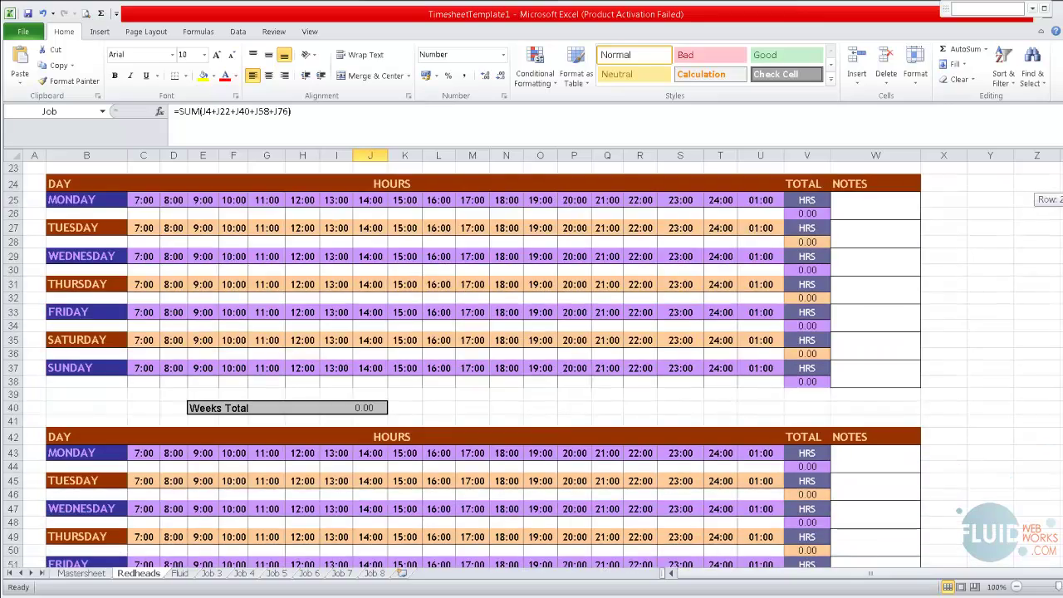
{"action": "scroll", "coordinate": [531, 366], "scroll_direction": "up", "scroll_amount": 20}
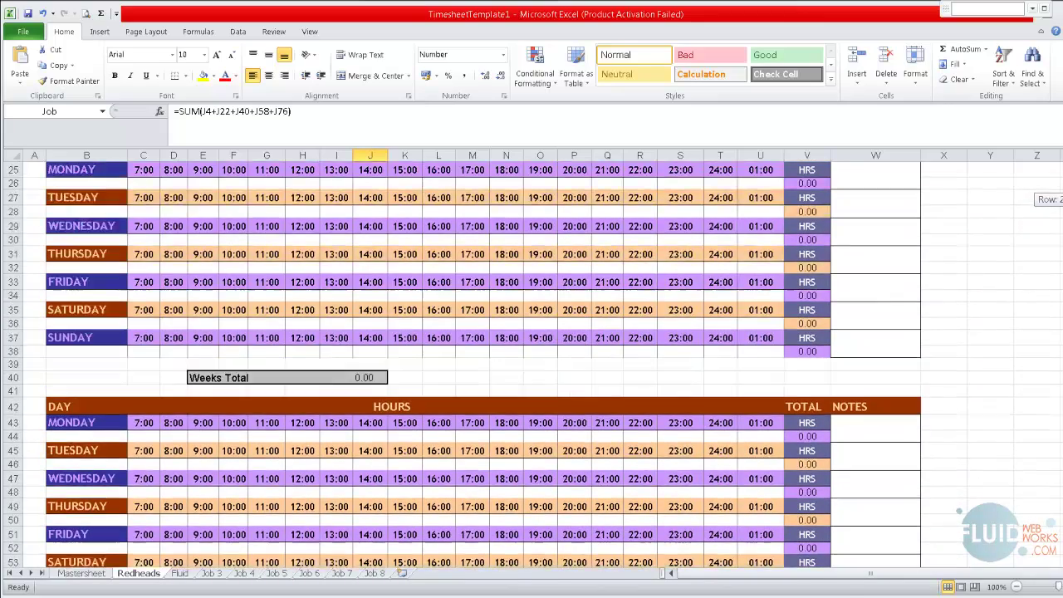
Number the Redheads days 1 through 5 in column B, starting at B20 below Sunday.
{"action": "left_click", "coordinate": [108, 449]}
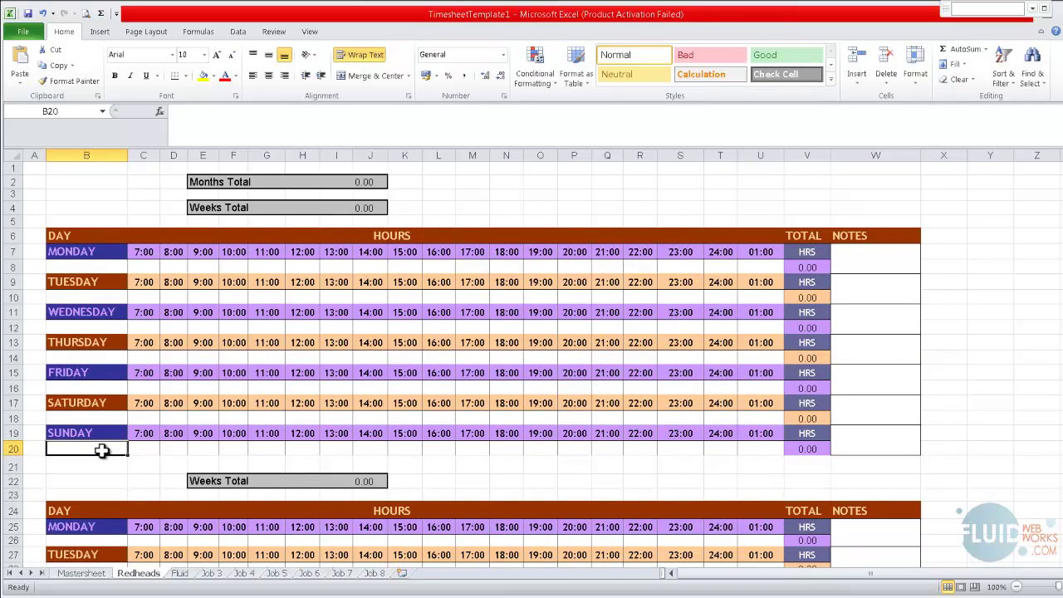
{"action": "left_click", "coordinate": [88, 265]}
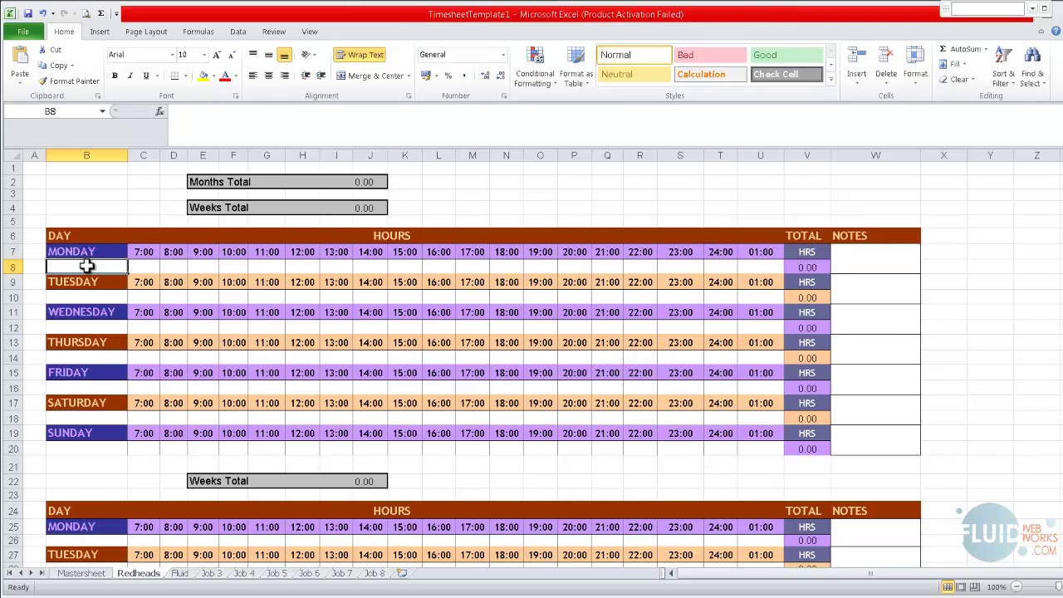
{"action": "left_click", "coordinate": [85, 446]}
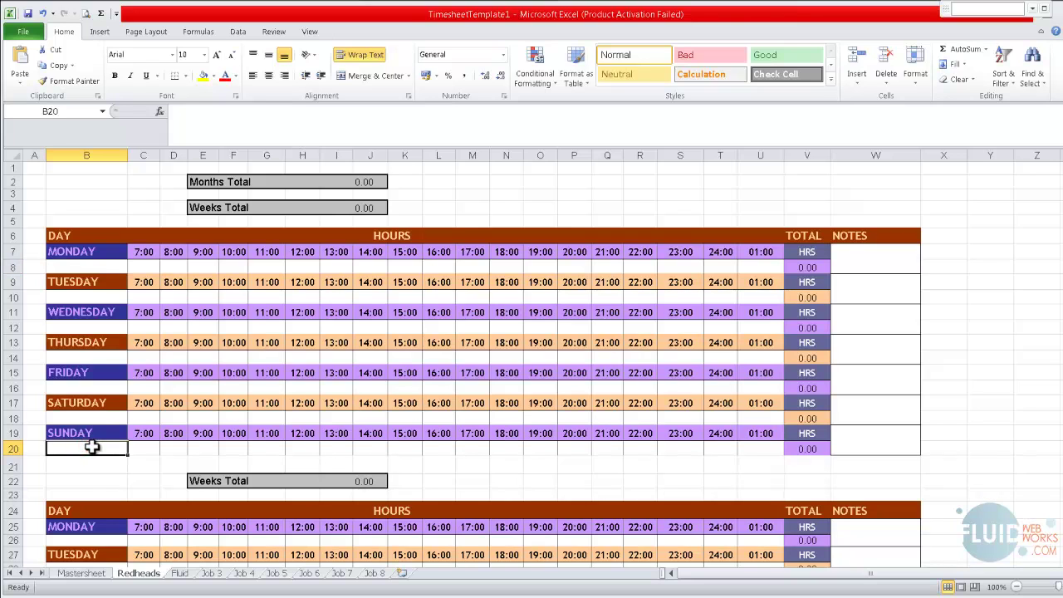
{"action": "type", "text": "1"}
{"action": "key", "text": "Return"}
{"action": "key", "text": "Down"}
{"action": "key", "text": "Down"}
{"action": "key", "text": "Down"}
{"action": "key", "text": "Down"}
{"action": "key", "text": "Down"}
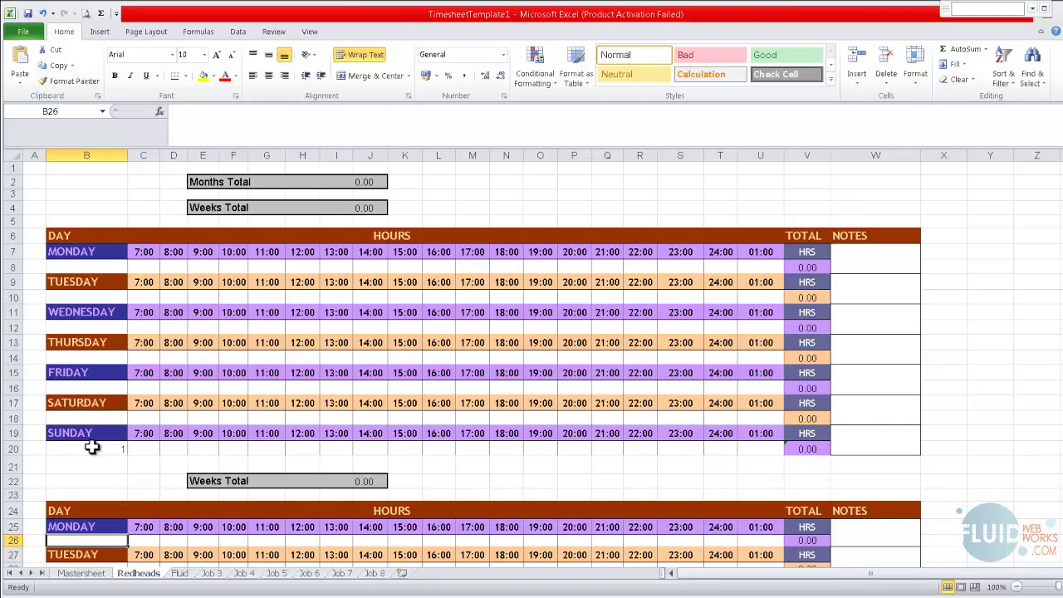
{"action": "type", "text": "2"}
{"action": "key", "text": "Return"}
{"action": "key", "text": "Down"}
{"action": "type", "text": "3"}
{"action": "key", "text": "Return"}
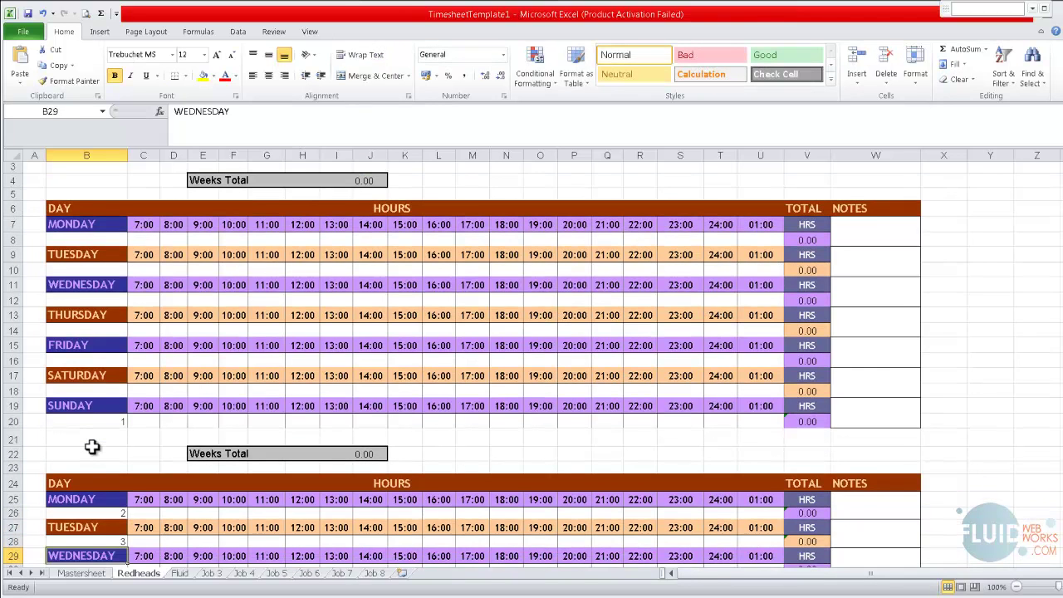
{"action": "key", "text": "Down"}
{"action": "type", "text": "4"}
{"action": "key", "text": "Return"}
{"action": "key", "text": "Down"}
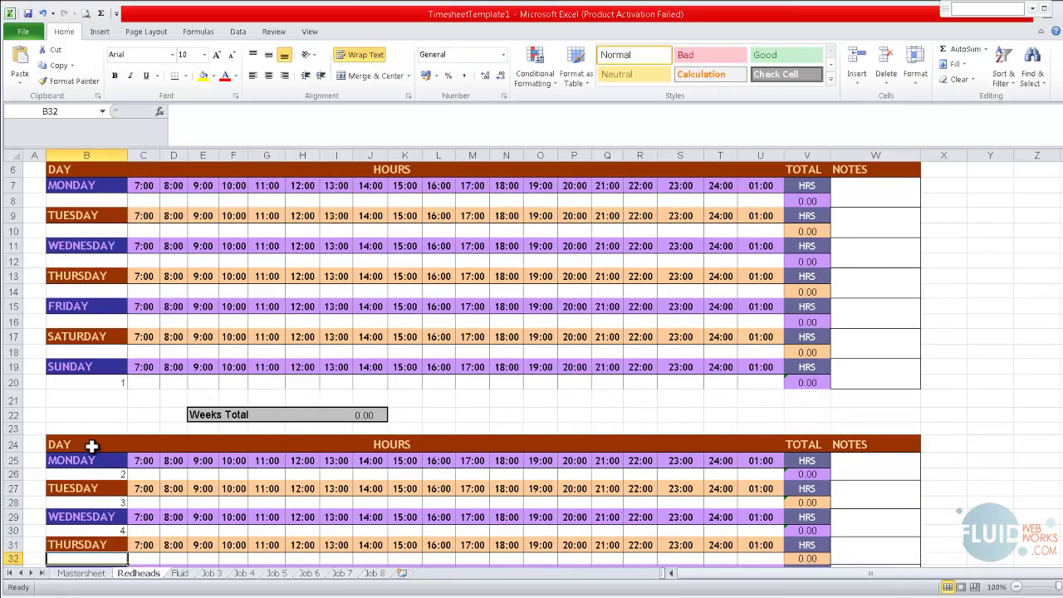
{"action": "type", "text": "5"}
{"action": "key", "text": "Return"}
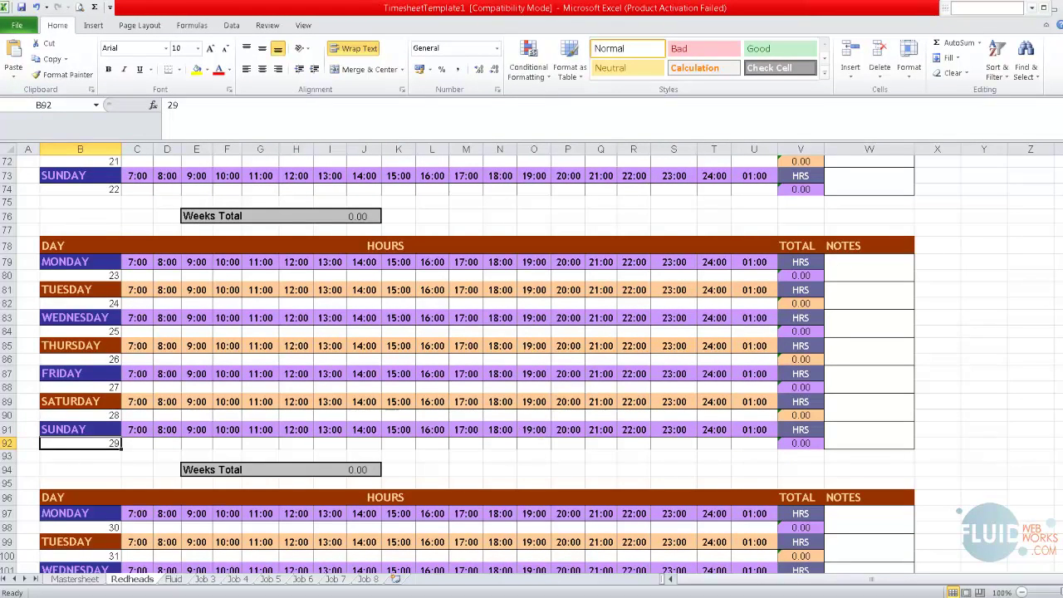
Copy the day numbers in Redheads column B into column B of the Fluid sheet.
{"action": "scroll", "coordinate": [259, 211], "scroll_direction": "up", "scroll_amount": 20}
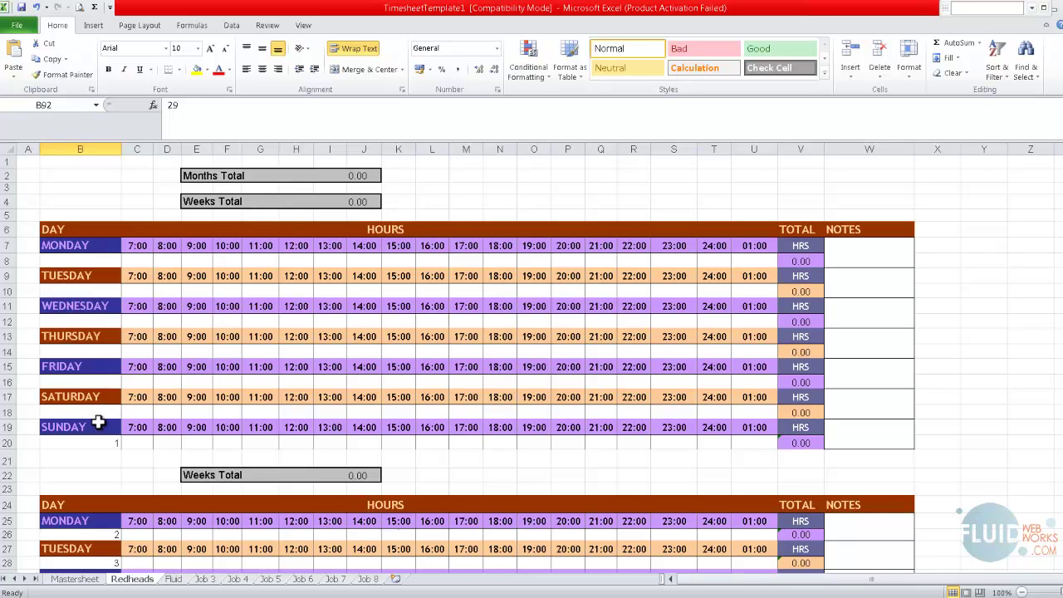
{"action": "left_click", "coordinate": [99, 143]}
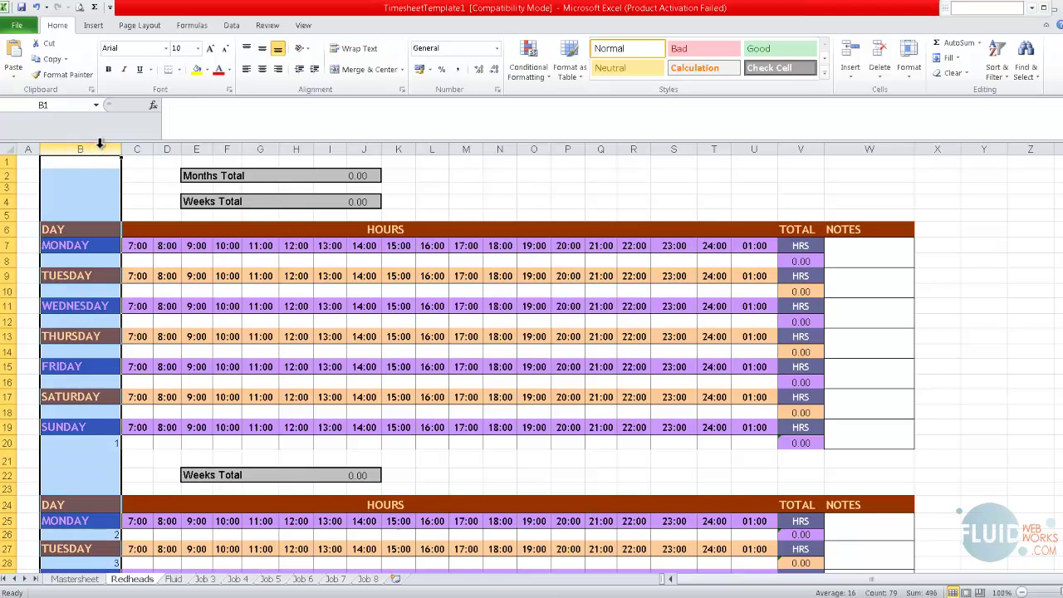
{"action": "key", "text": "ctrl+c"}
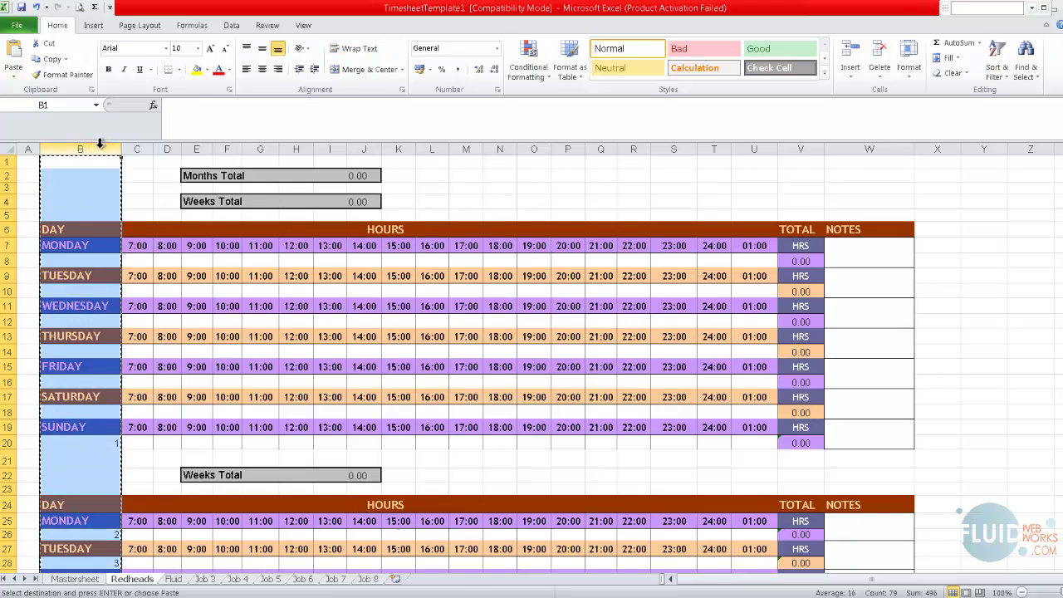
{"action": "right_click", "coordinate": [100, 149]}
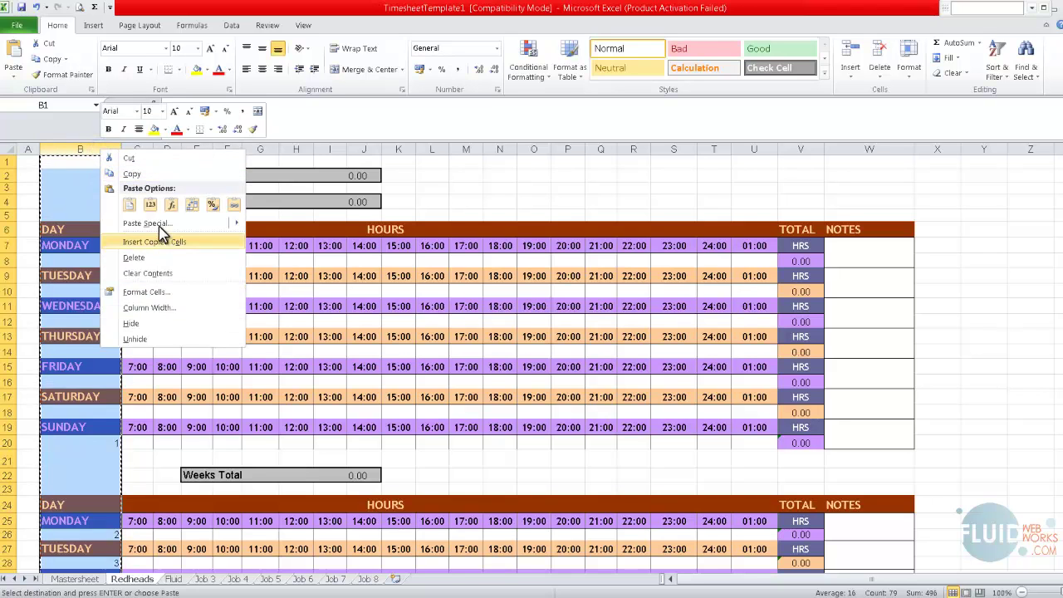
{"action": "left_click", "coordinate": [137, 174]}
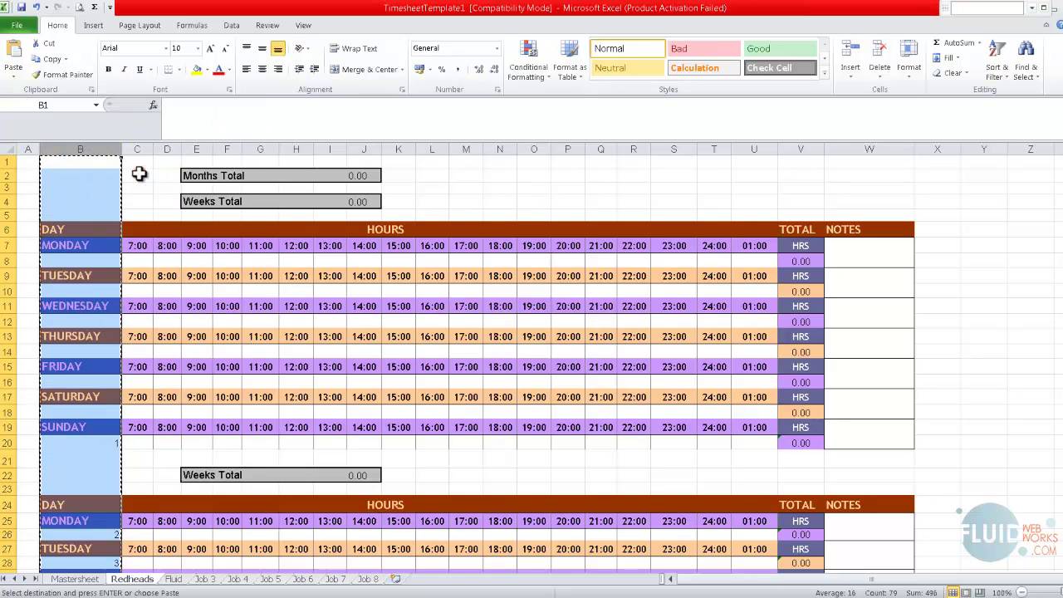
{"action": "left_click", "coordinate": [174, 579]}
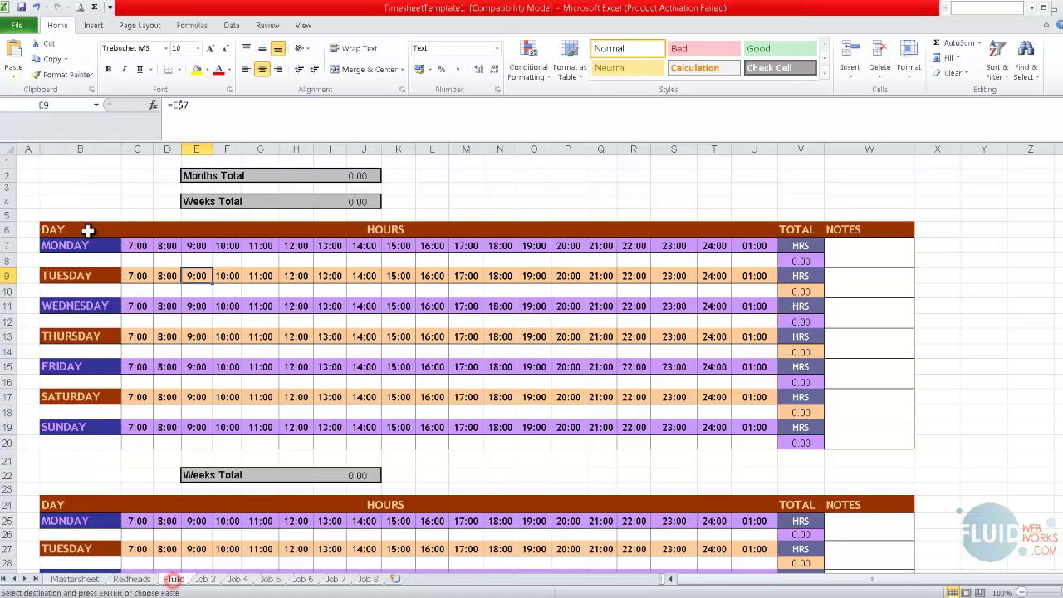
{"action": "left_click", "coordinate": [69, 146]}
{"action": "key", "text": "ctrl+v"}
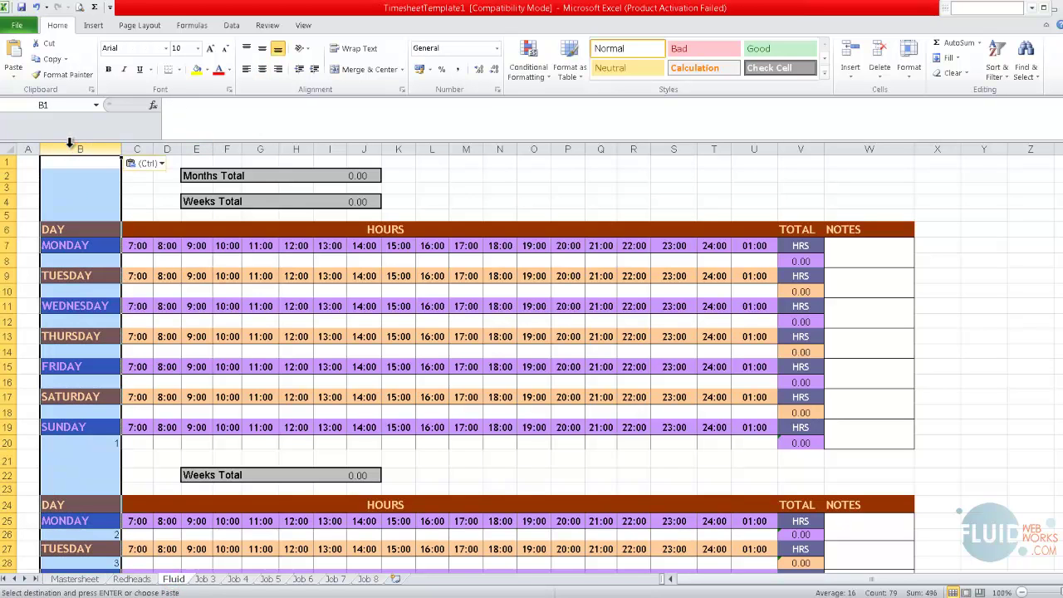
{"action": "left_click", "coordinate": [94, 443]}
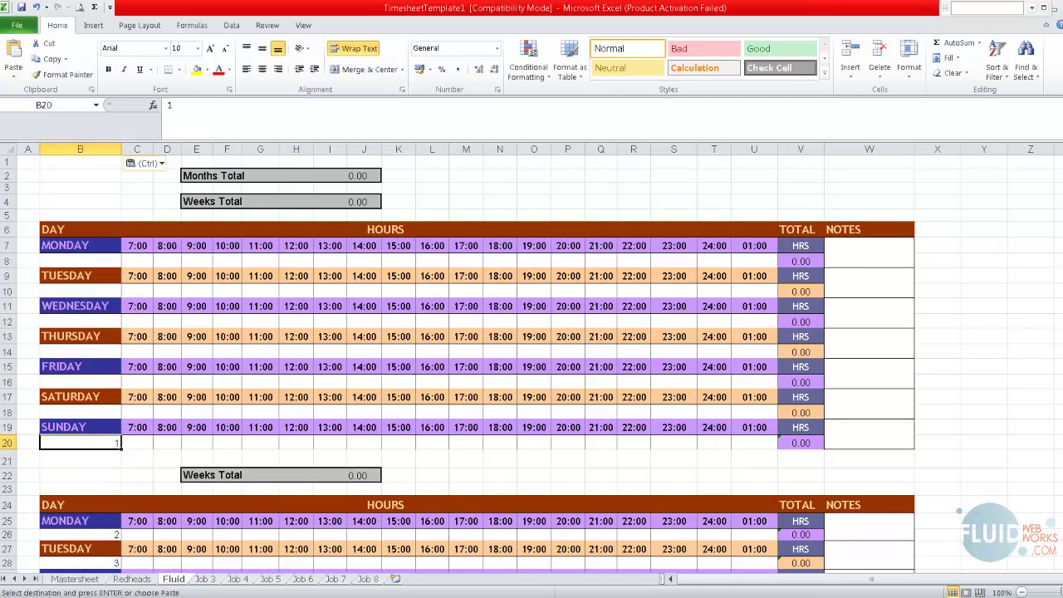
{"action": "mouse_move", "coordinate": [1062, 166]}
{"action": "left_mouse_down"}
{"action": "mouse_move", "coordinate": [1061, 197]}
{"action": "mouse_move", "coordinate": [1062, 164]}
{"action": "left_mouse_up"}
On the Redheads sheet, log 0.5 hours in Sunday's F20 slot.
{"action": "left_click", "coordinate": [132, 578]}
{"action": "left_click", "coordinate": [167, 353]}
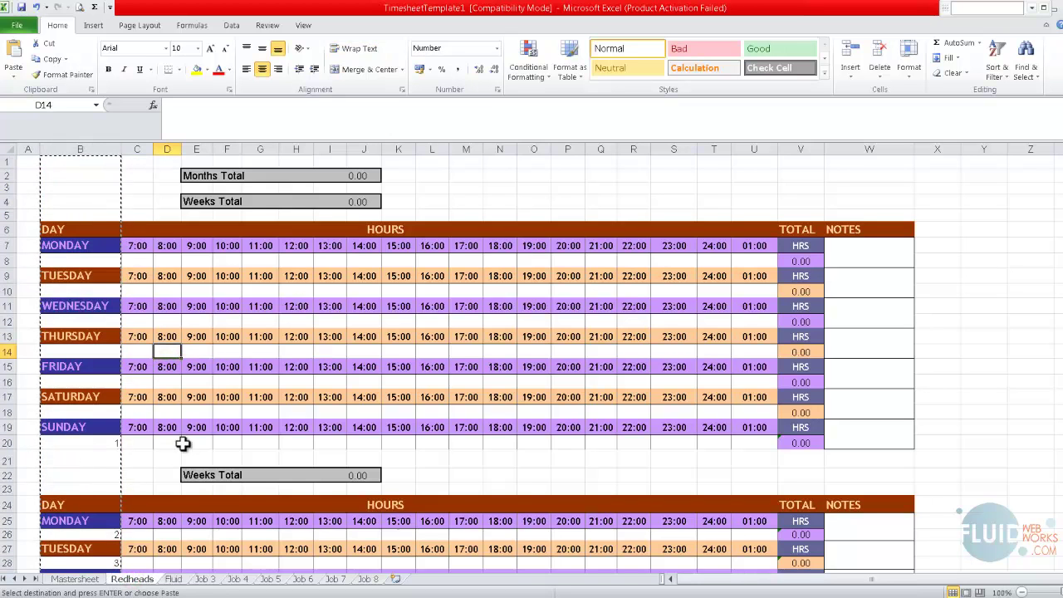
{"action": "left_click", "coordinate": [182, 443]}
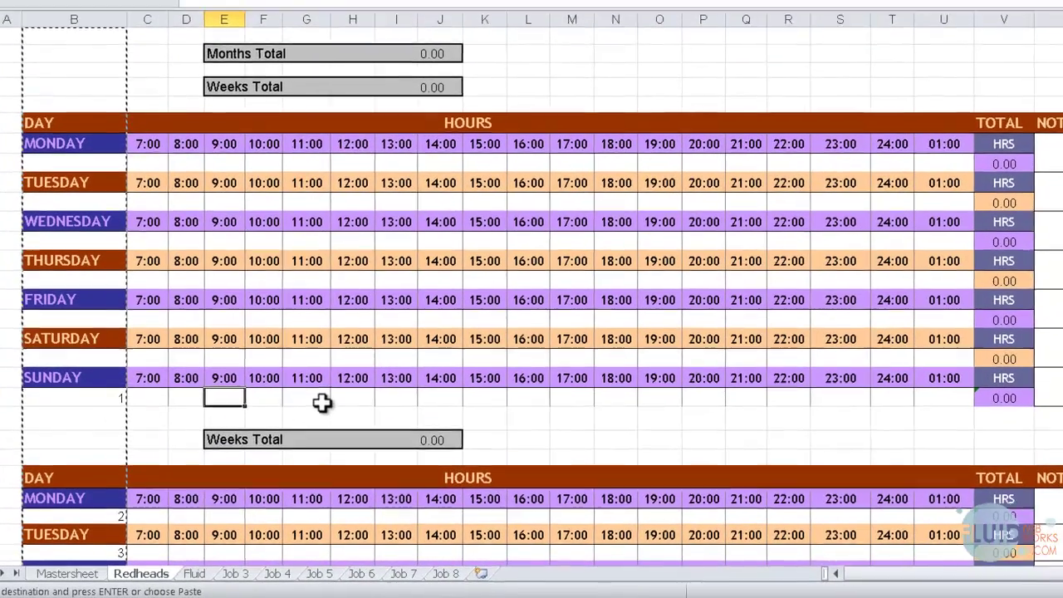
{"action": "left_click", "coordinate": [266, 444]}
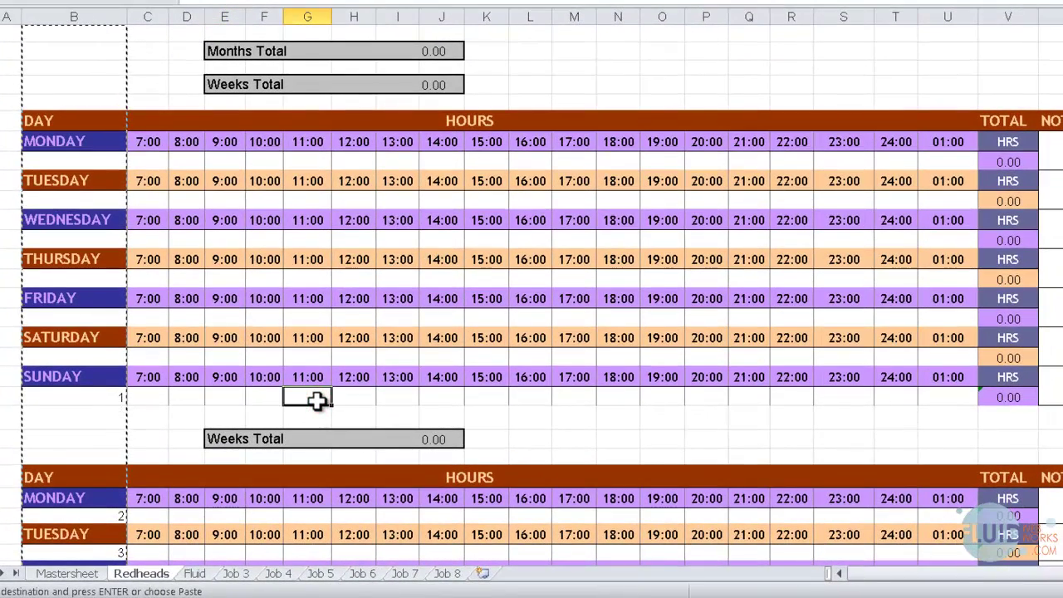
{"action": "key", "text": "Left"}
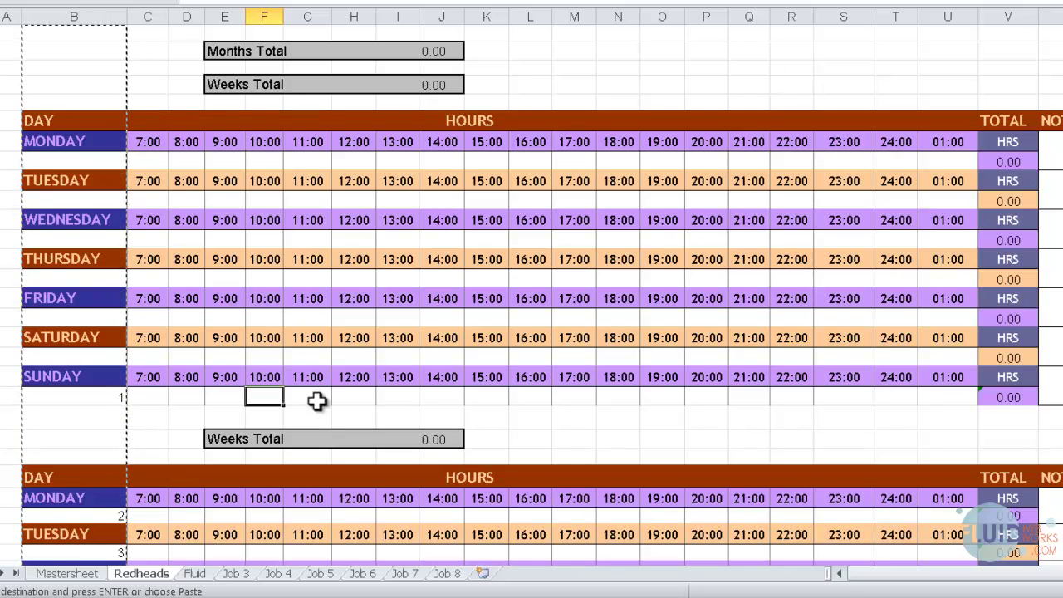
{"action": "type", "text": ".5"}
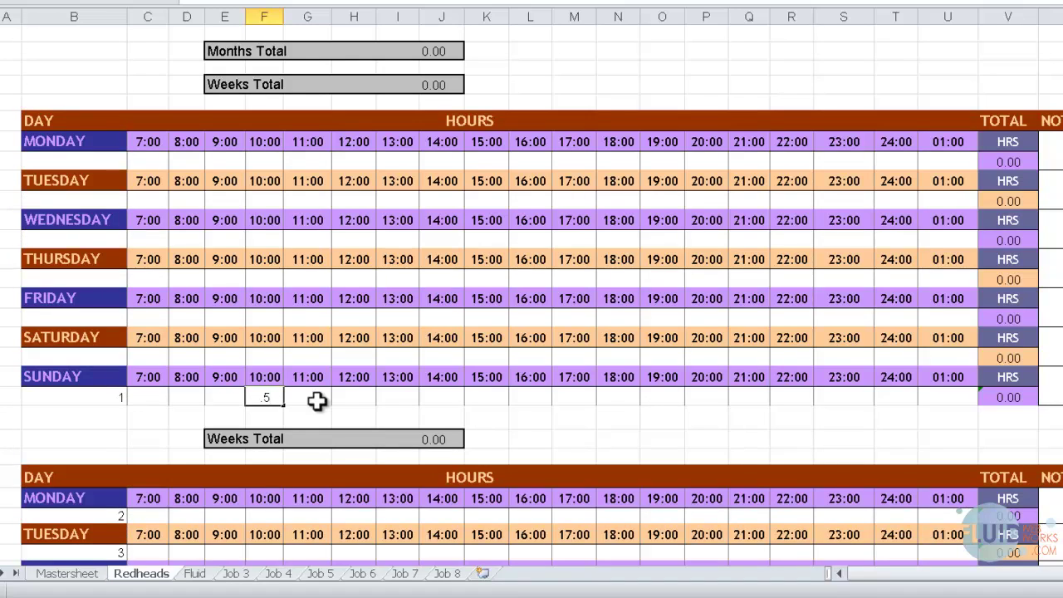
{"action": "left_click", "coordinate": [317, 401]}
Log 1, 1 and 0.5 hours in G20, H20 and I20, bringing Sunday to 3.00.
{"action": "key", "text": "Left"}
{"action": "key", "text": "Right"}
{"action": "type", "text": "1"}
{"action": "key", "text": "Right"}
{"action": "type", "text": "1"}
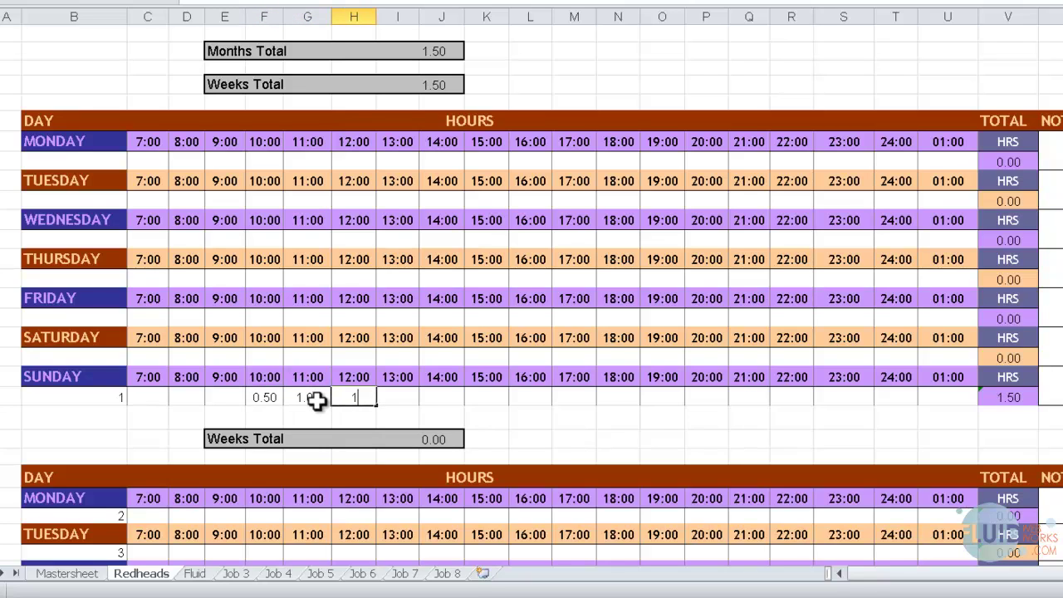
{"action": "key", "text": "Right"}
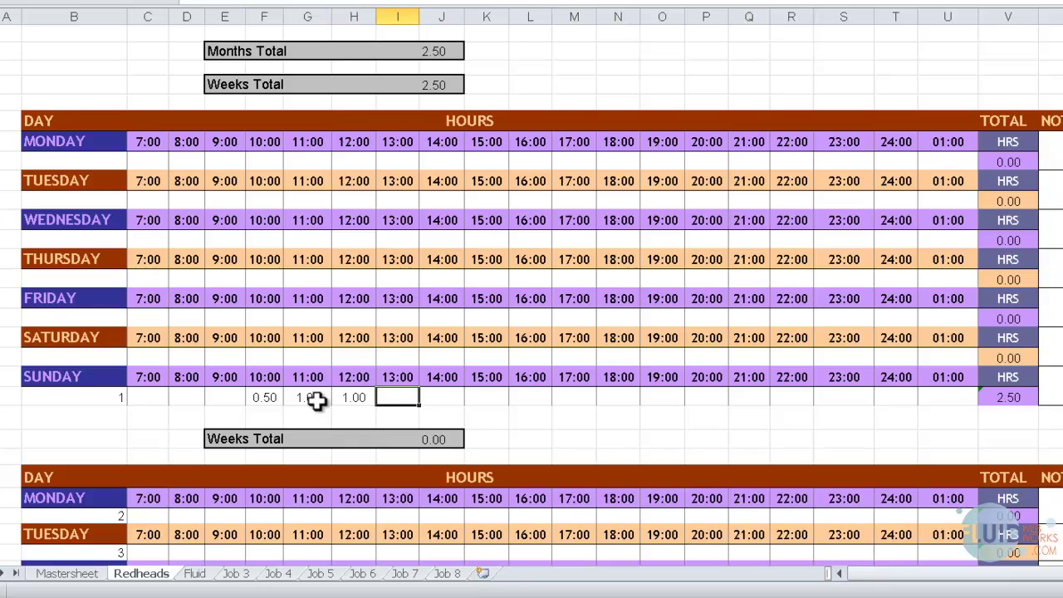
{"action": "type", "text": ".5"}
{"action": "key", "text": "Return"}
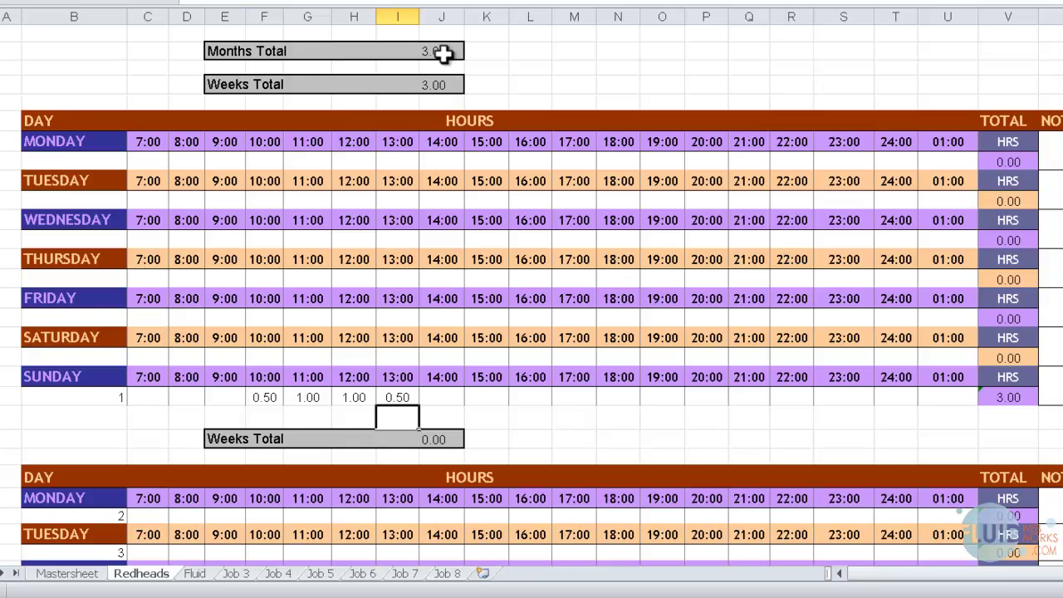
Enter 'updates to the website, market research' in the Redheads Sunday NOTES cell.
{"action": "left_click", "coordinate": [1050, 386]}
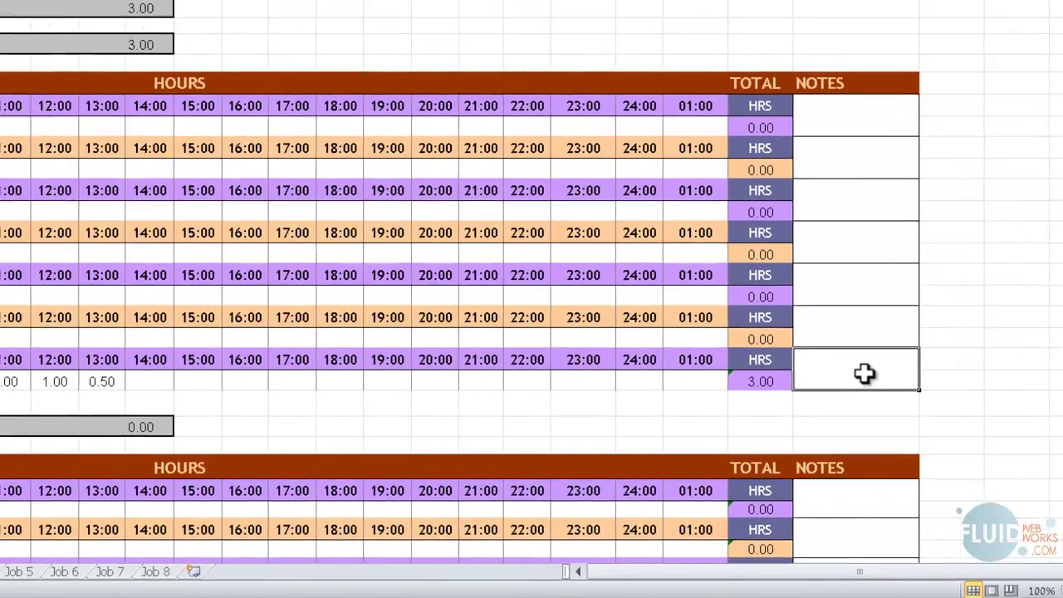
{"action": "type", "text": "upd"}
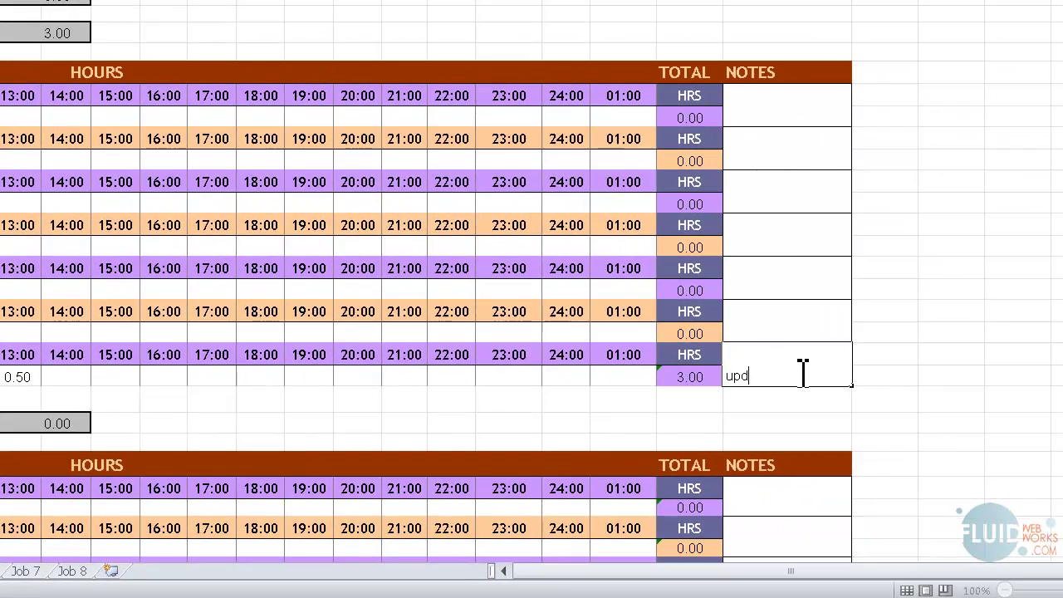
{"action": "type", "text": "ates to the website, mrket"}
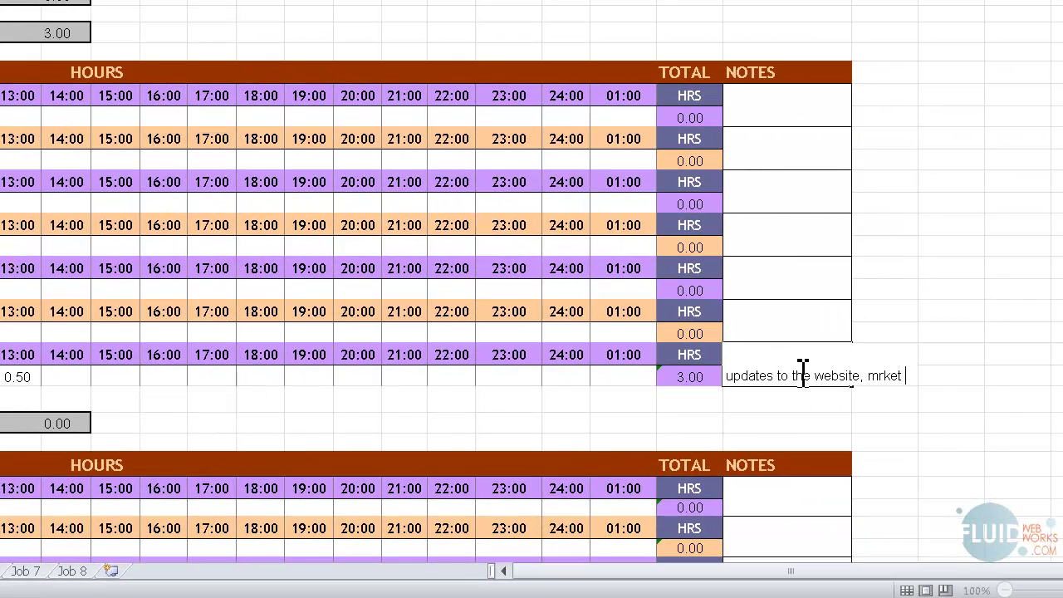
{"action": "key", "text": "BackSpace"}
{"action": "key", "text": "BackSpace"}
{"action": "key", "text": "BackSpace"}
{"action": "key", "text": "BackSpace"}
{"action": "type", "text": "arket res"}
{"action": "type", "text": "earc"}
{"action": "type", "text": "h"}
{"action": "key", "text": "Return"}
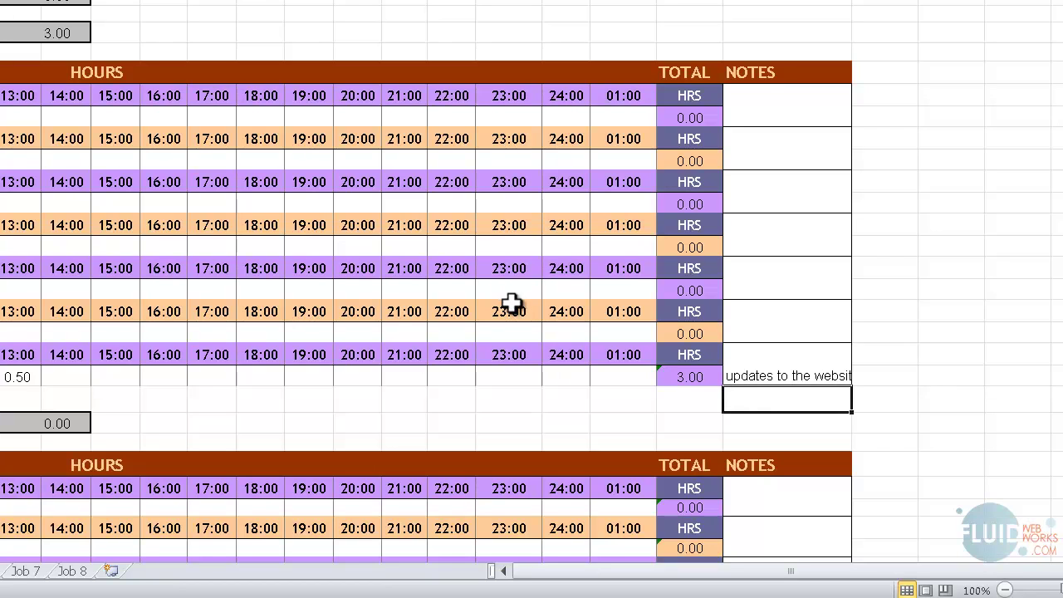
{"action": "left_click", "coordinate": [800, 357]}
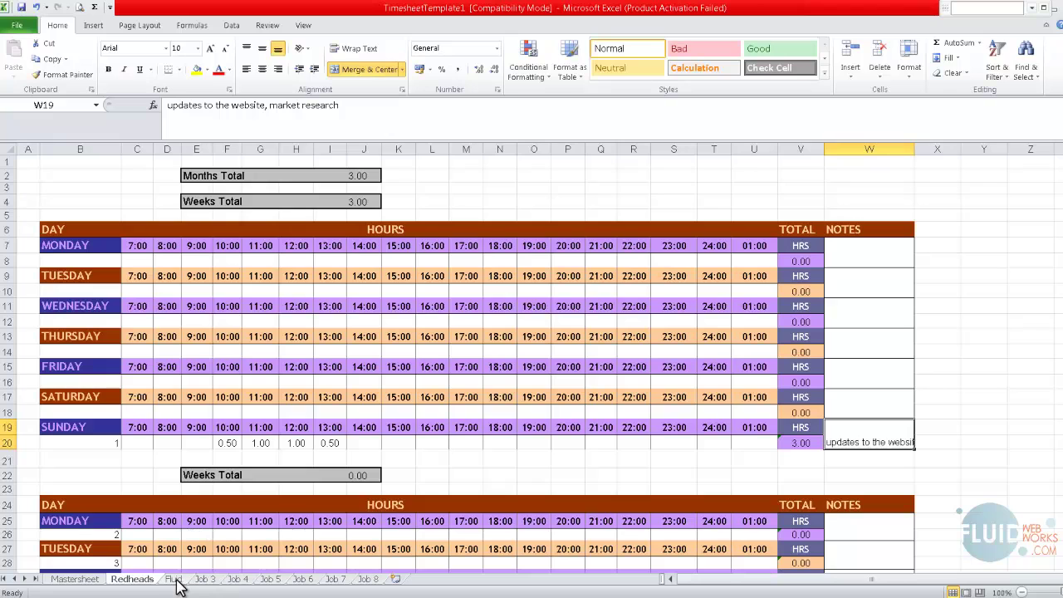
On the Fluid sheet, log 1 hour in M20 and 0.2 hours in N20.
{"action": "left_click", "coordinate": [174, 580]}
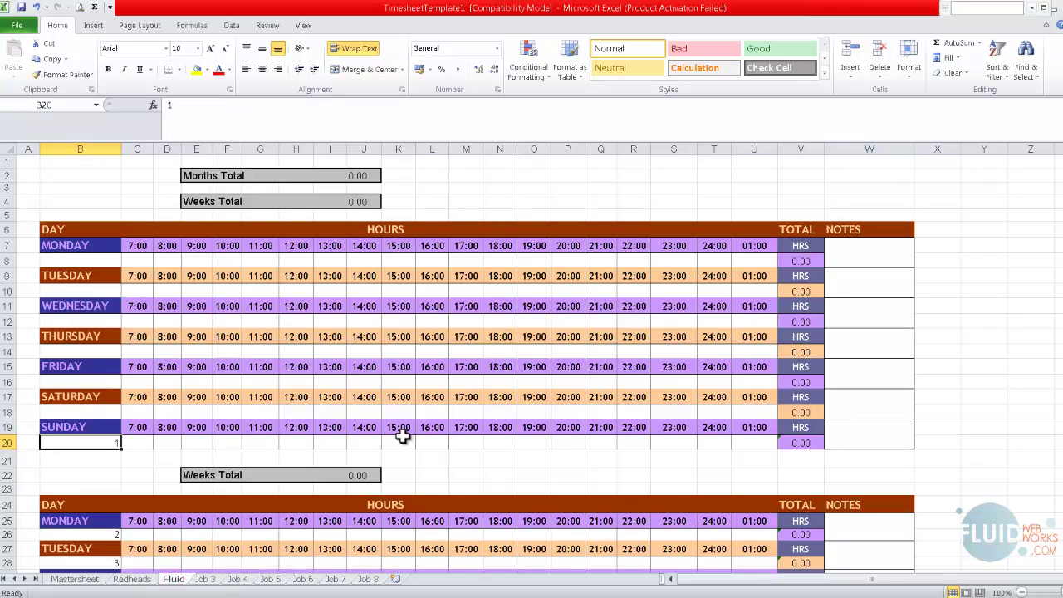
{"action": "left_click", "coordinate": [464, 443]}
{"action": "type", "text": "1"}
{"action": "key", "text": "Tab"}
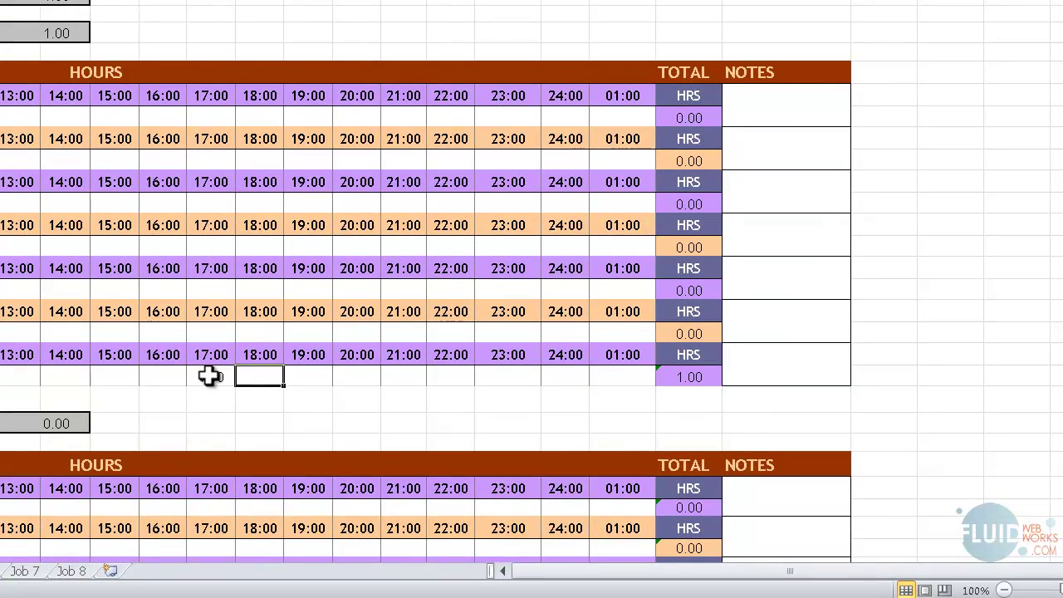
{"action": "type", "text": ".2"}
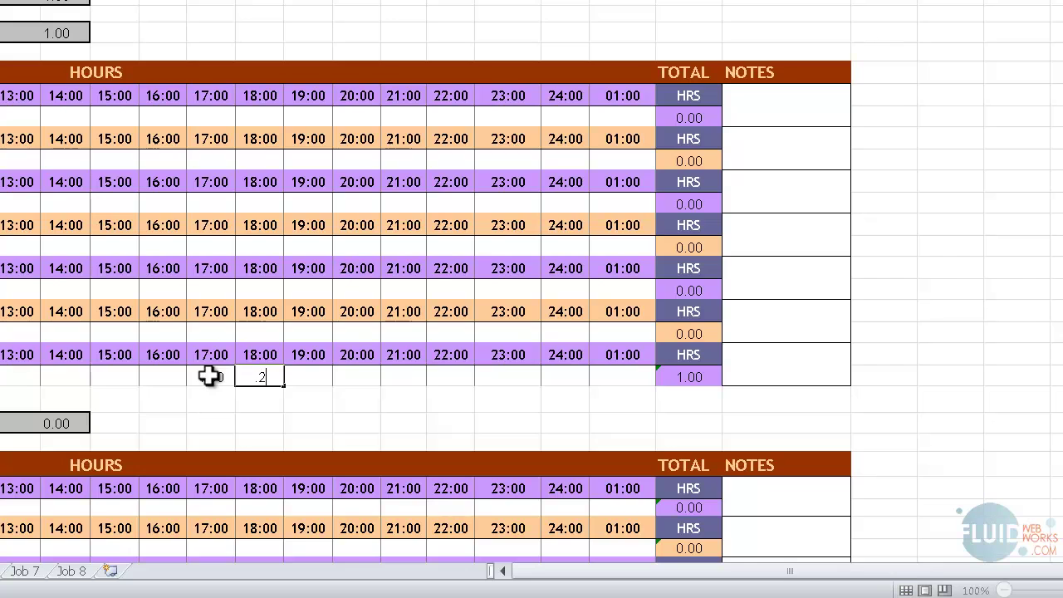
{"action": "key", "text": "Return"}
{"action": "left_click", "coordinate": [259, 377]}
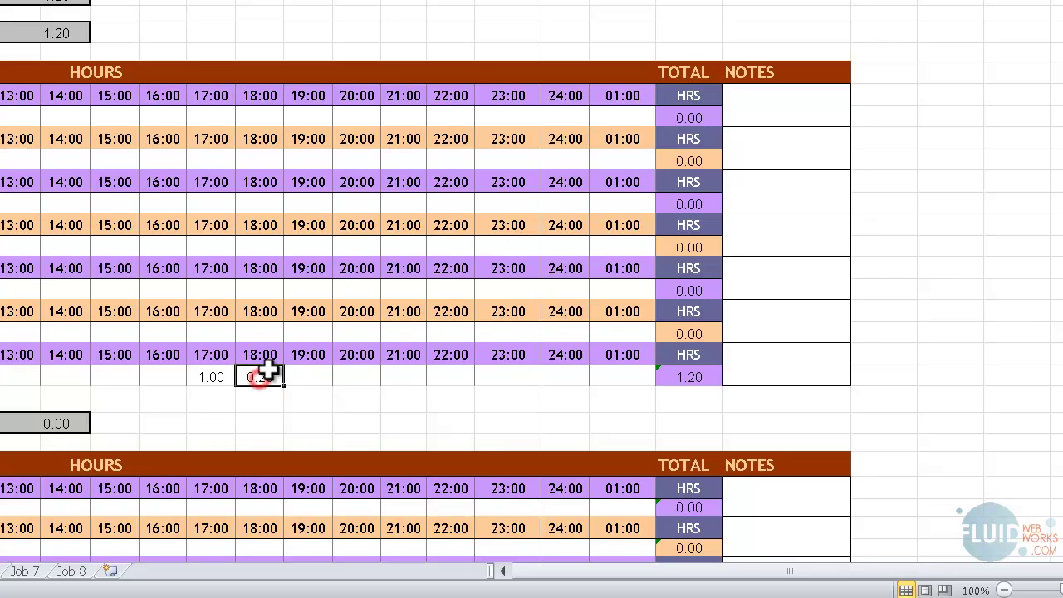
Add the Sunday note 'Watching some how to videos' beside the 1.20 total and check the hours.
{"action": "left_click", "coordinate": [779, 363]}
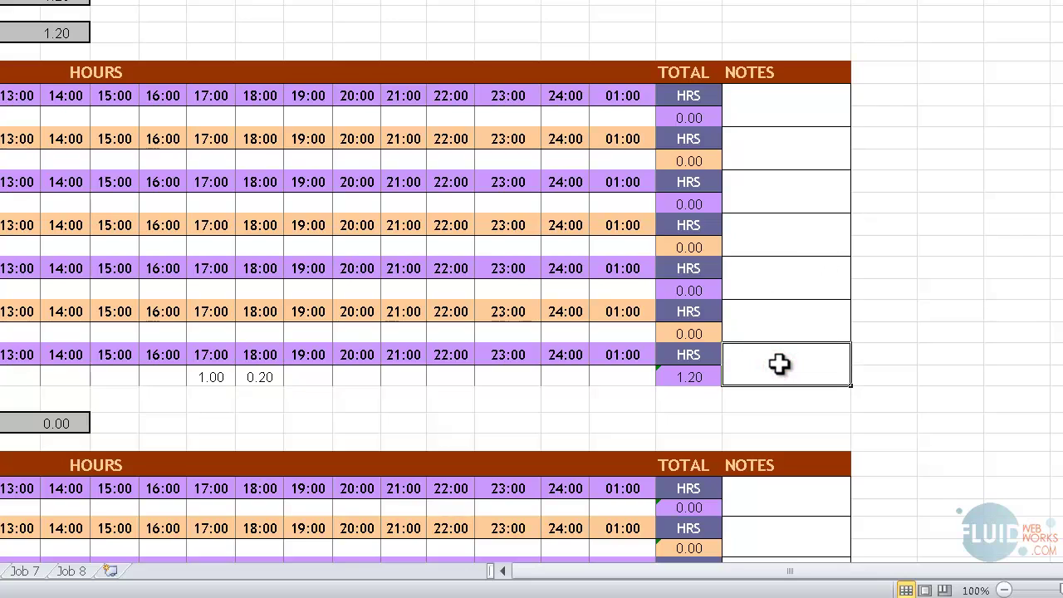
{"action": "type", "text": "W"}
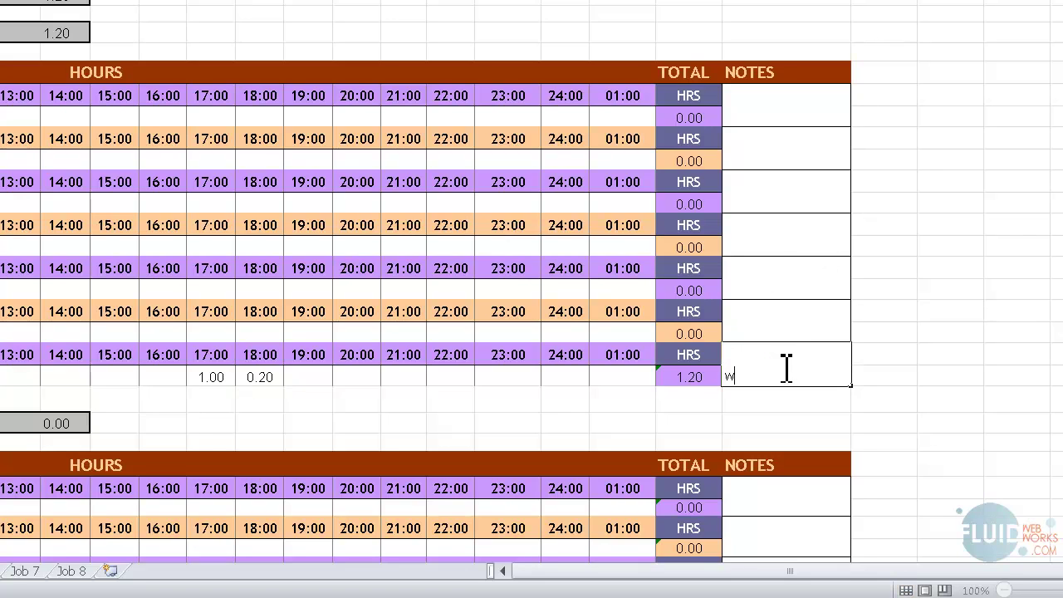
{"action": "type", "text": "atching some how to videoa"}
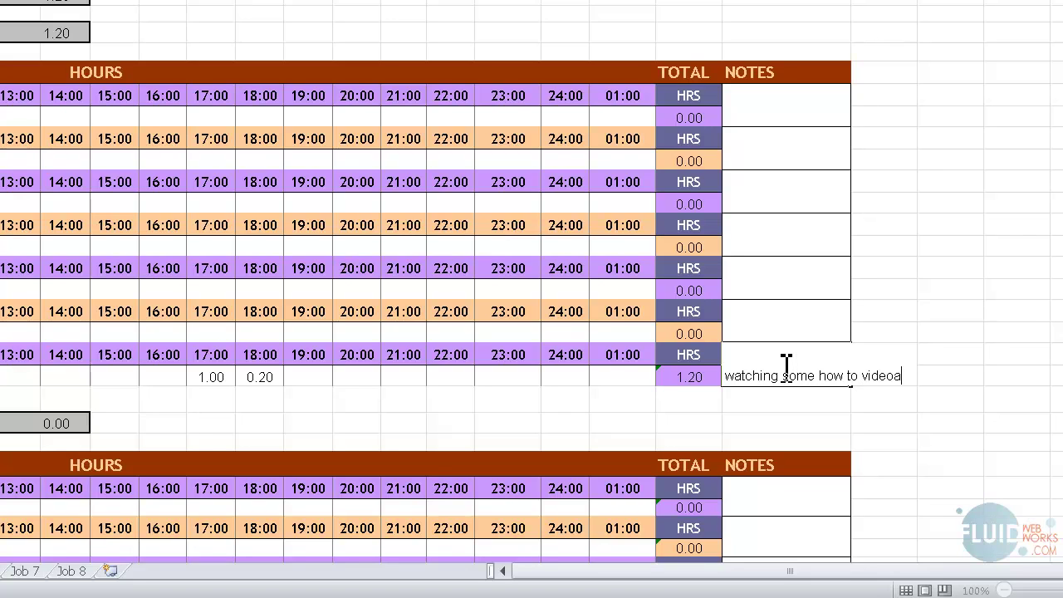
{"action": "key", "text": "BackSpace"}
{"action": "type", "text": "s"}
{"action": "key", "text": "Return"}
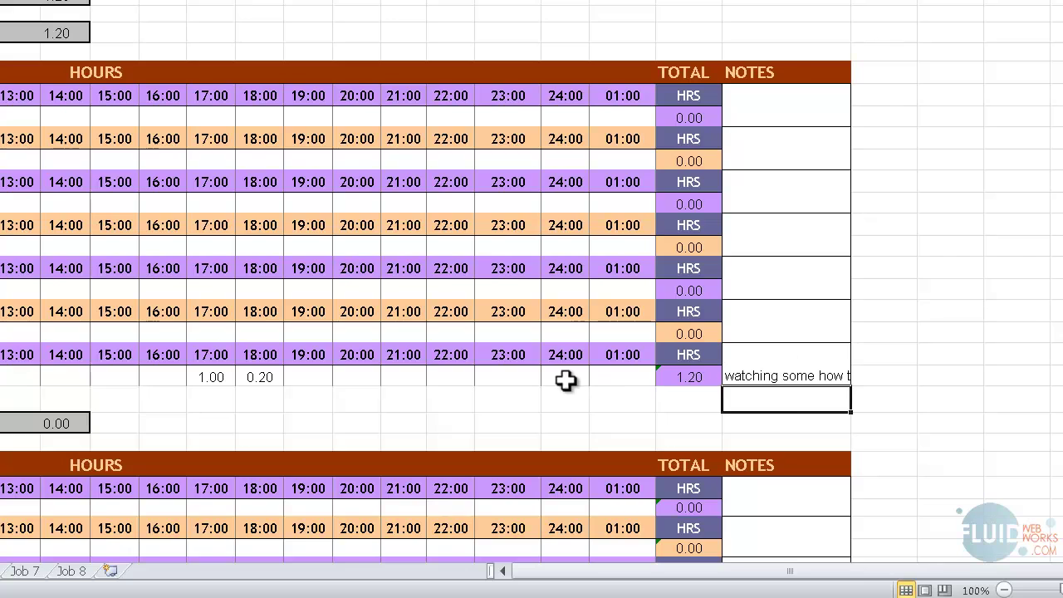
{"action": "left_click", "coordinate": [214, 375]}
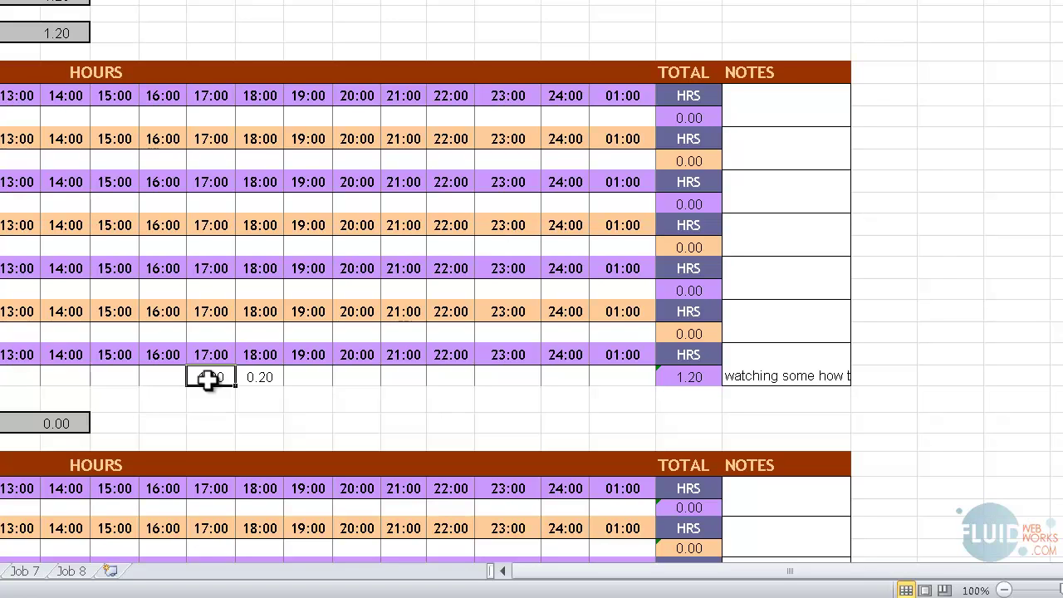
{"action": "left_click", "coordinate": [160, 376]}
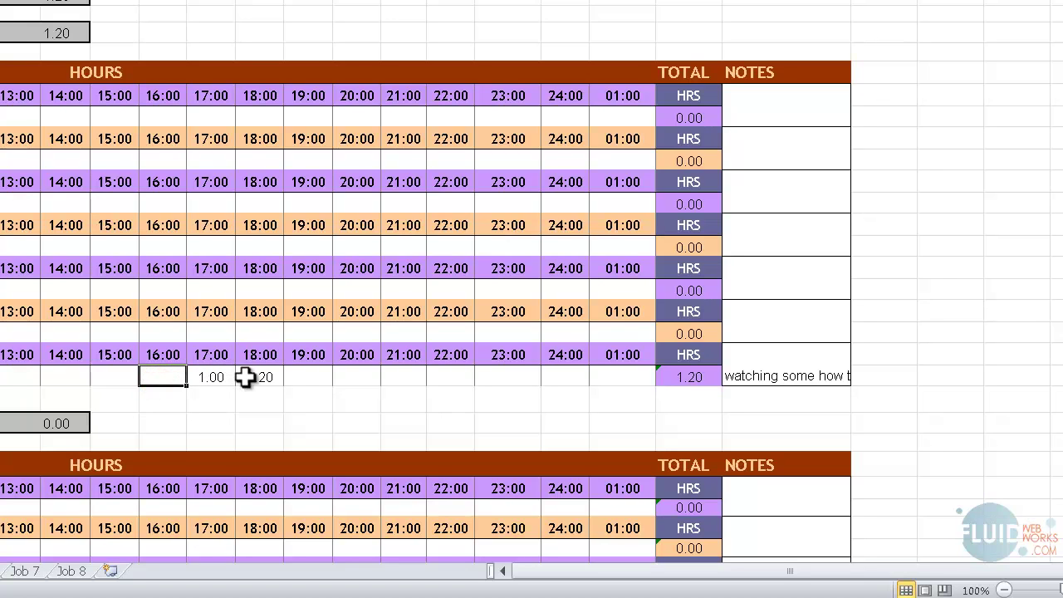
{"action": "left_click", "coordinate": [249, 377]}
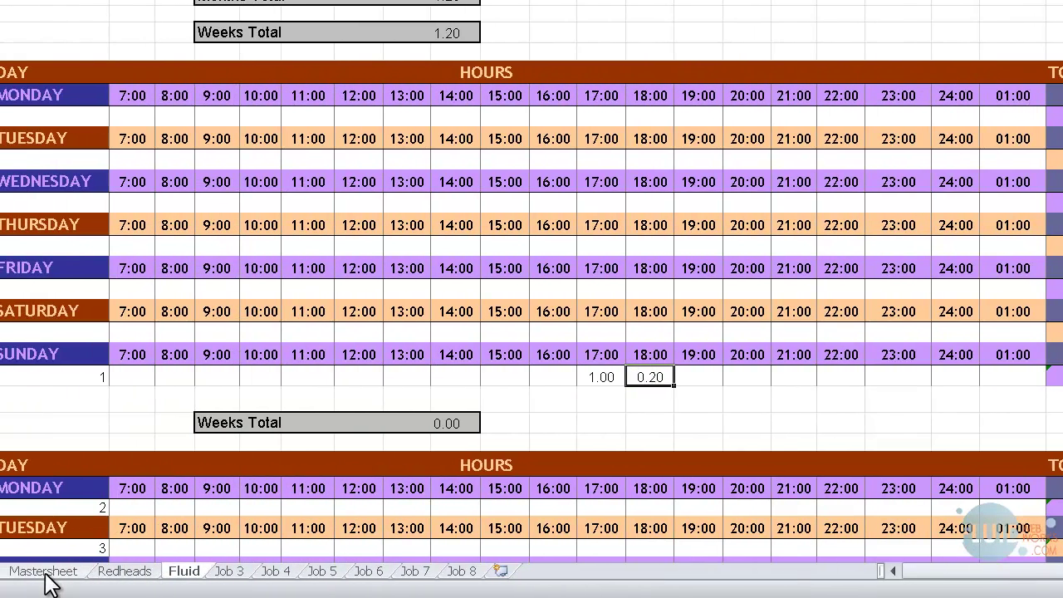
Check the Mastersheet hours: Redheads 3, Fluid web works 1.2, Total Hours 4.2.
{"action": "left_click", "coordinate": [39, 572]}
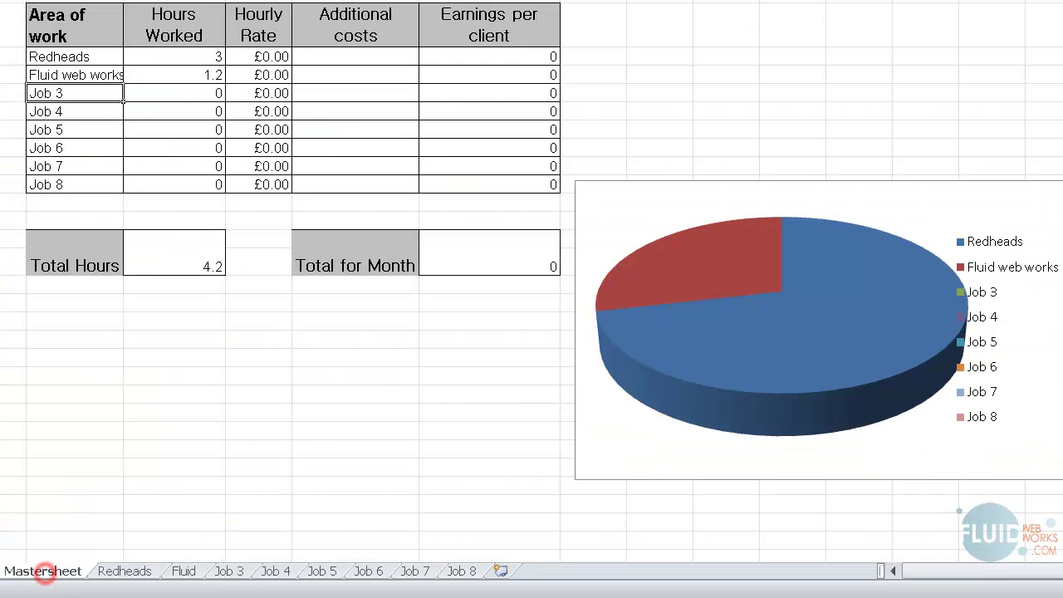
{"action": "left_click", "coordinate": [184, 58]}
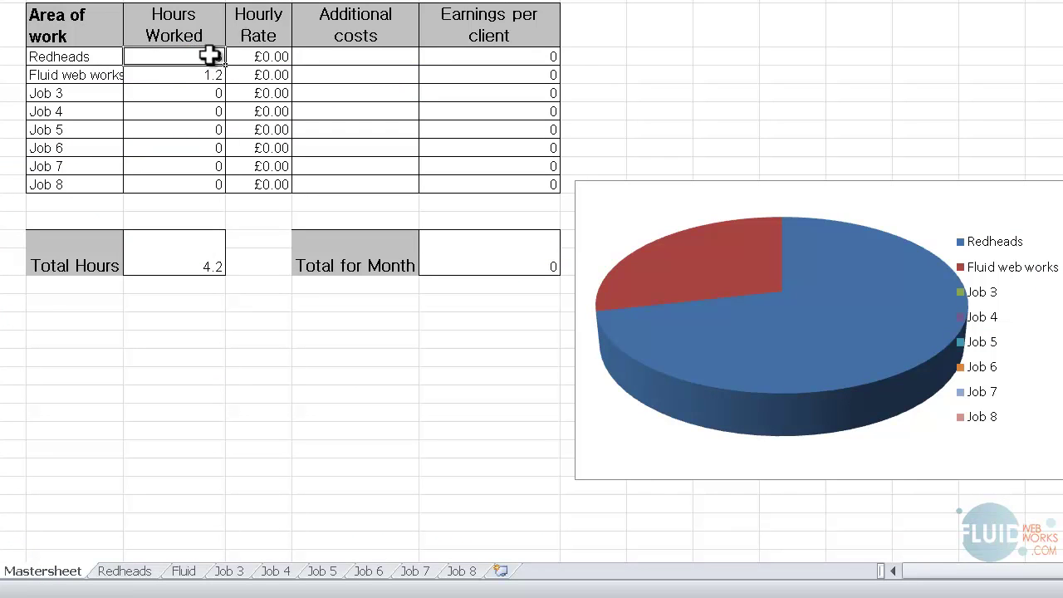
{"action": "left_click", "coordinate": [191, 76]}
{"action": "key", "text": "BackSpace"}
{"action": "key", "text": "Escape"}
{"action": "left_click", "coordinate": [184, 253]}
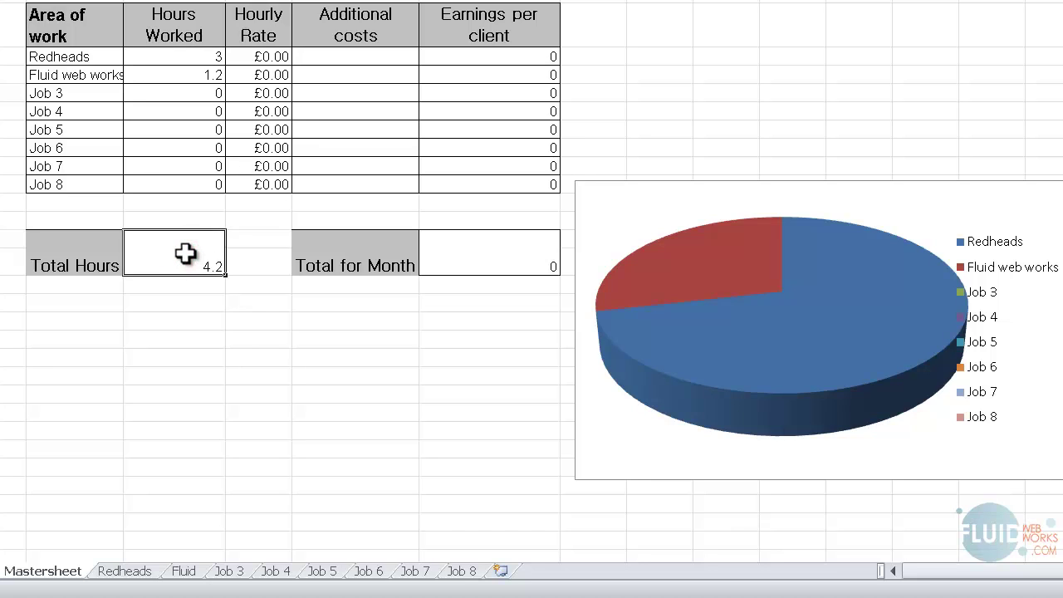
Set hourly rates of £50 for Redheads and £40 for Fluid web works.
{"action": "left_click", "coordinate": [263, 56]}
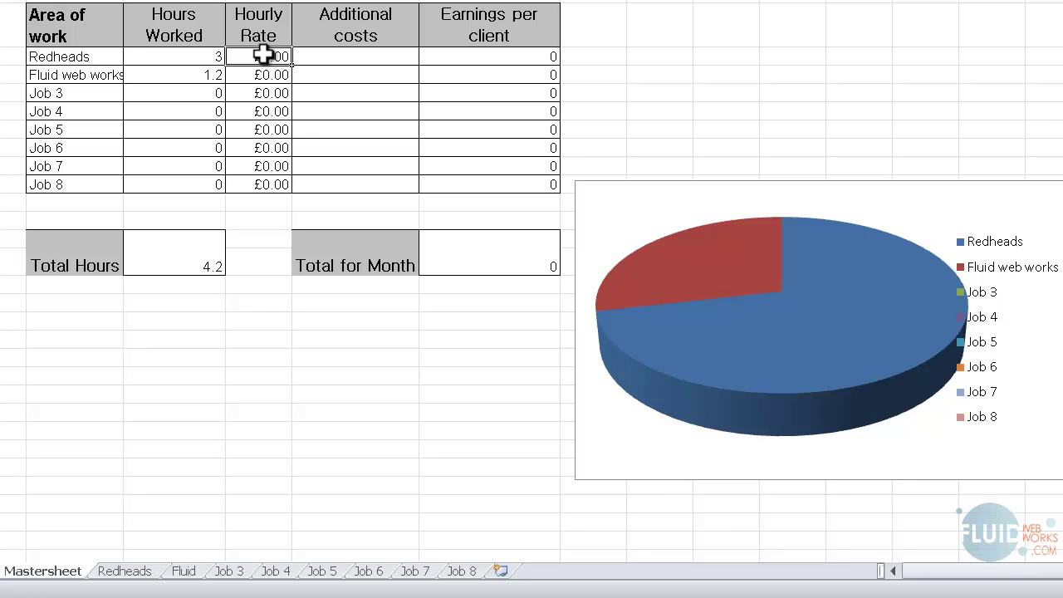
{"action": "type", "text": "50"}
{"action": "key", "text": "Return"}
{"action": "type", "text": "40"}
{"action": "key", "text": "Return"}
Verify the resulting earnings of 150 and 48 and the monthly total of 198.
{"action": "left_click_drag", "start_coordinate": [545, 57], "coordinate": [526, 76]}
{"action": "left_click", "coordinate": [526, 76]}
{"action": "left_click", "coordinate": [480, 248]}
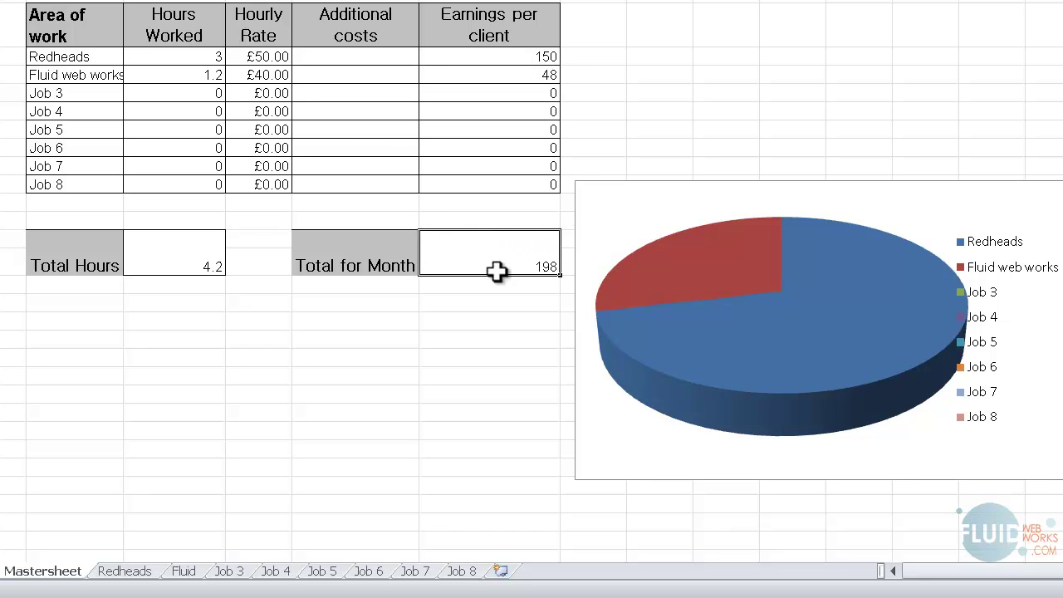
{"action": "left_click", "coordinate": [514, 57]}
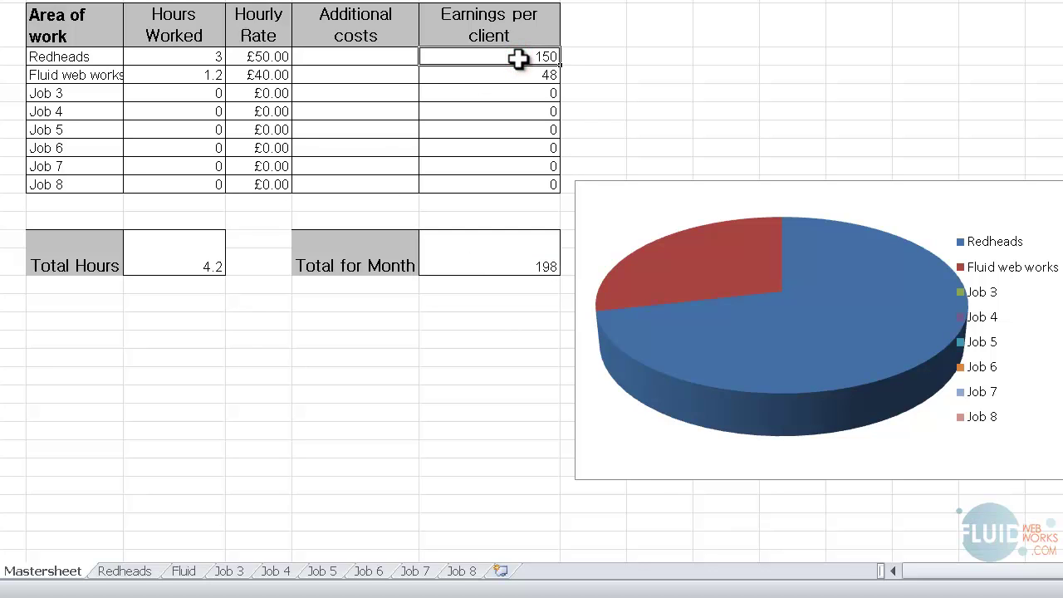
{"action": "left_click", "coordinate": [343, 59]}
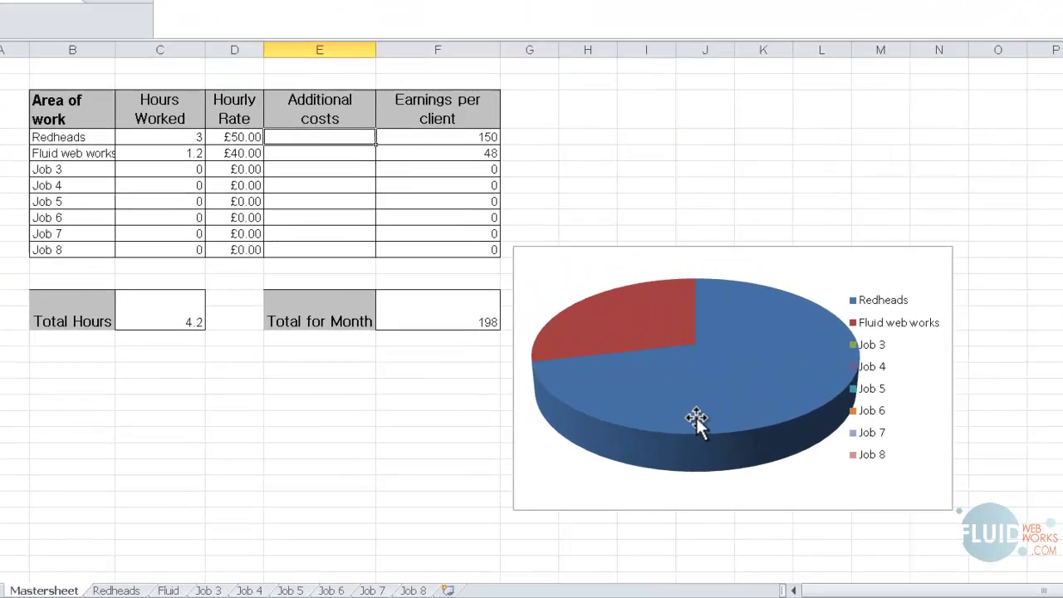
{"action": "mouse_move", "coordinate": [592, 442]}
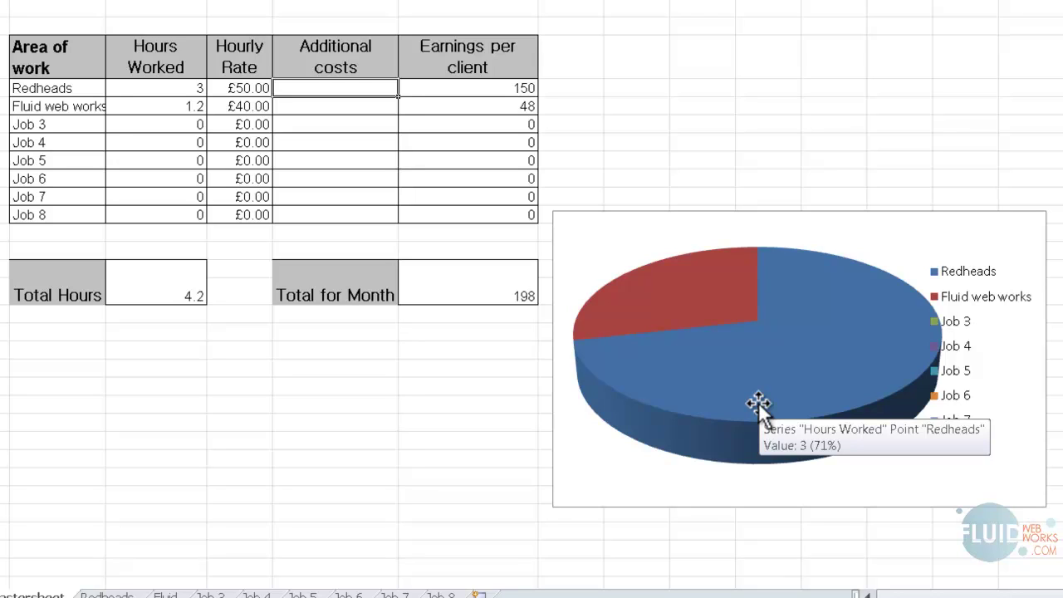
{"action": "left_click", "coordinate": [348, 387]}
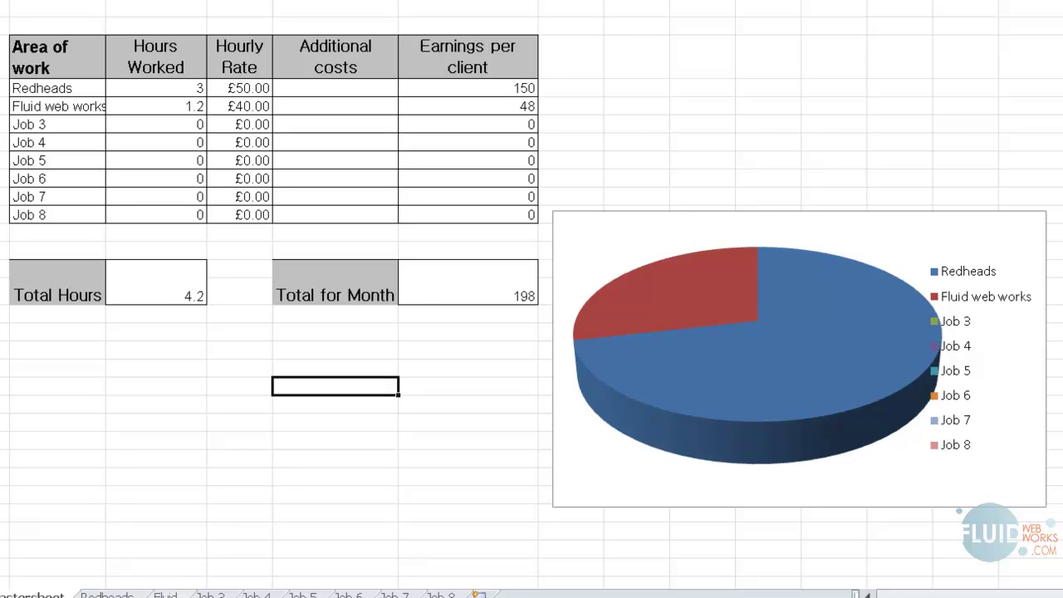
Copy the entire Fluid timesheet and create a new blank workbook, Book2.
{"action": "left_click", "coordinate": [165, 594]}
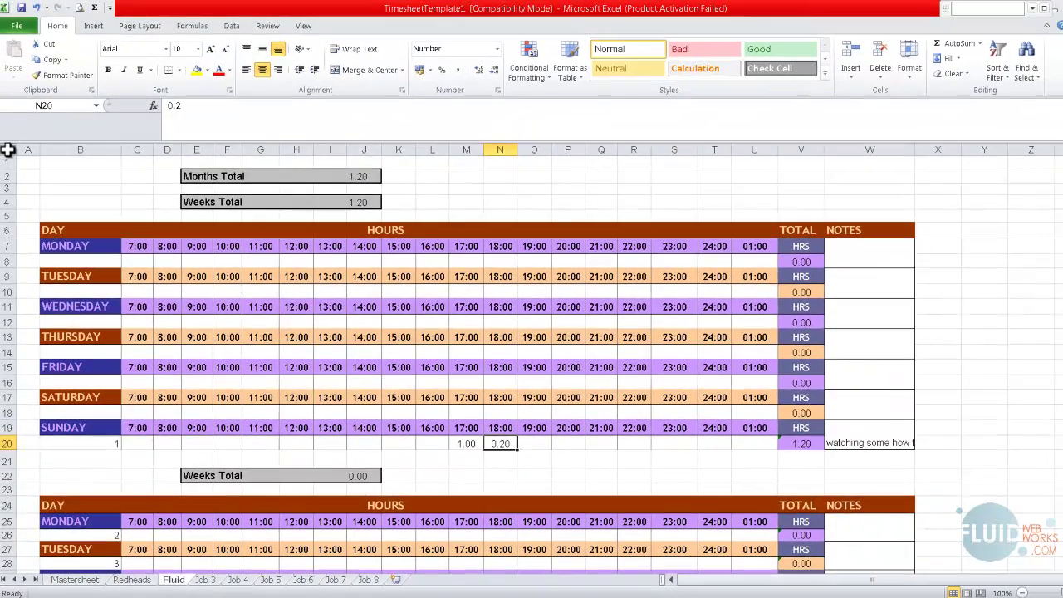
{"action": "left_click", "coordinate": [6, 149]}
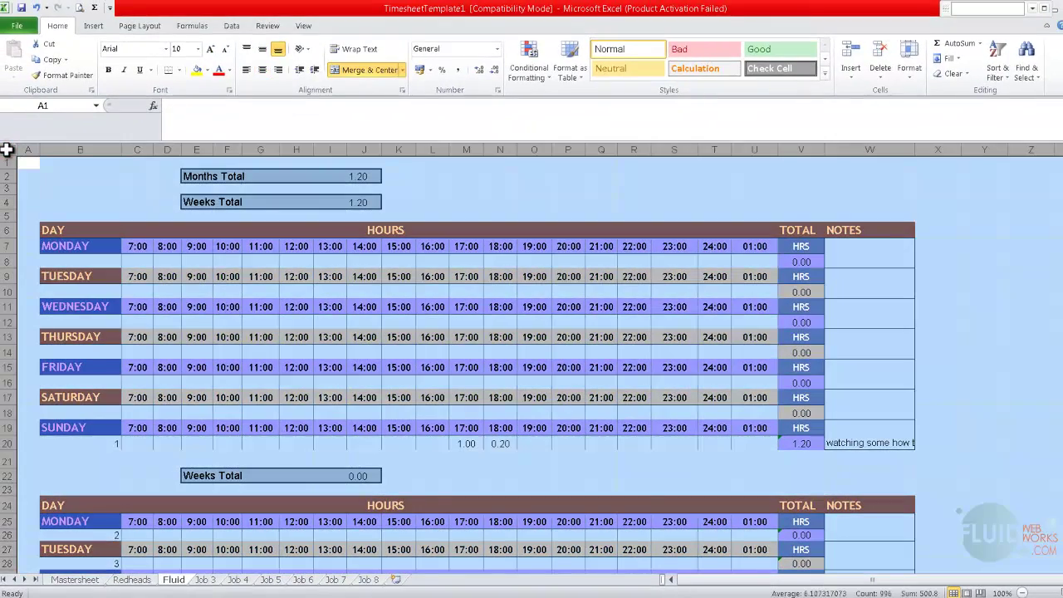
{"action": "key", "text": "ctrl+c"}
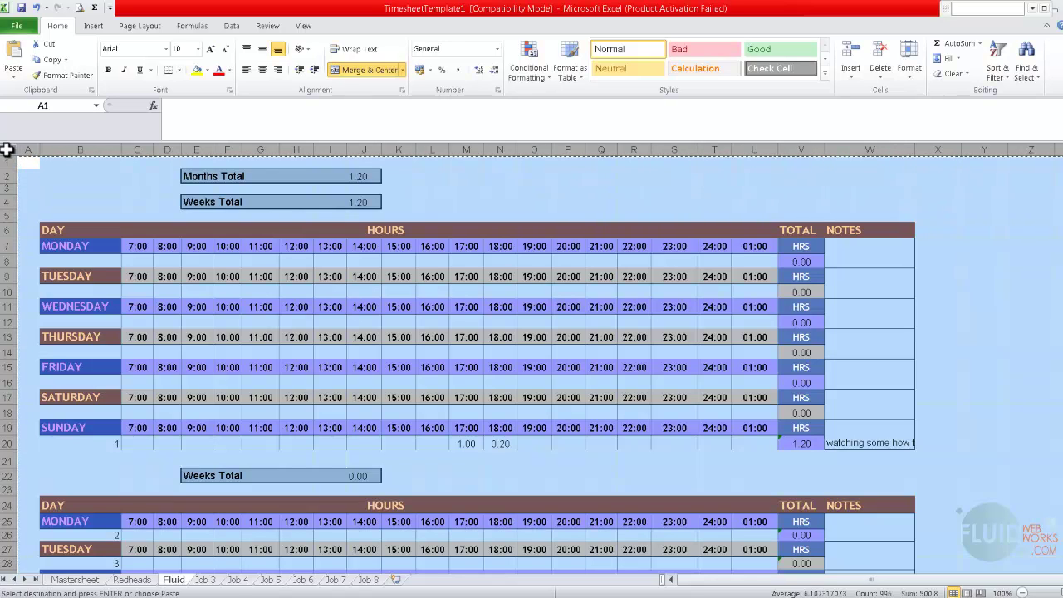
{"action": "key", "text": "ctrl+n"}
Paste the copied Fluid timesheet into Sheet1 of Book2, then inspect the Saturday 9:00 heading's formula.
{"action": "left_click", "coordinate": [7, 149]}
{"action": "key", "text": "ctrl+v"}
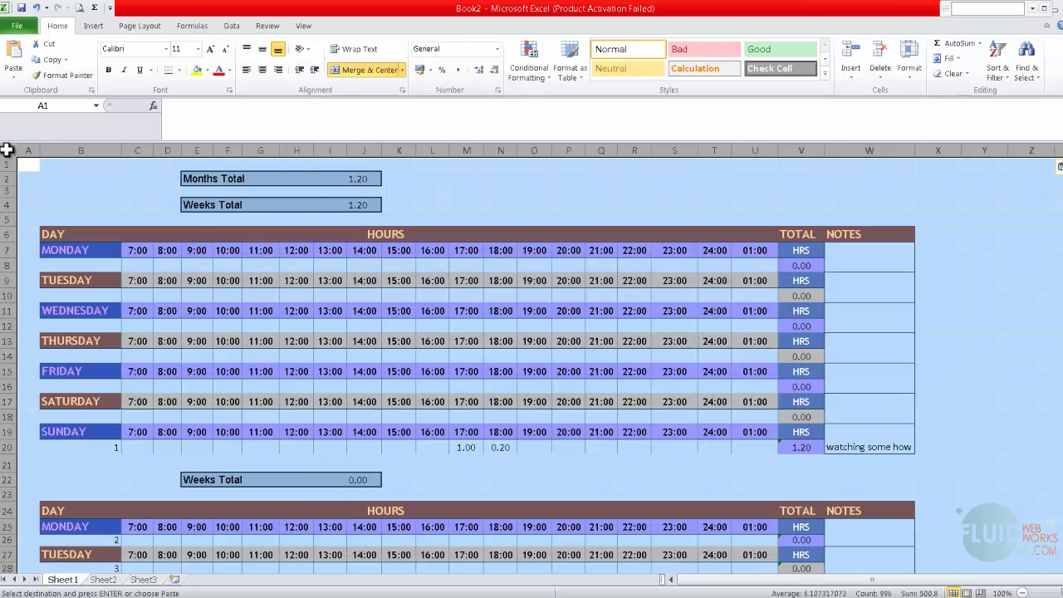
{"action": "left_click", "coordinate": [110, 179]}
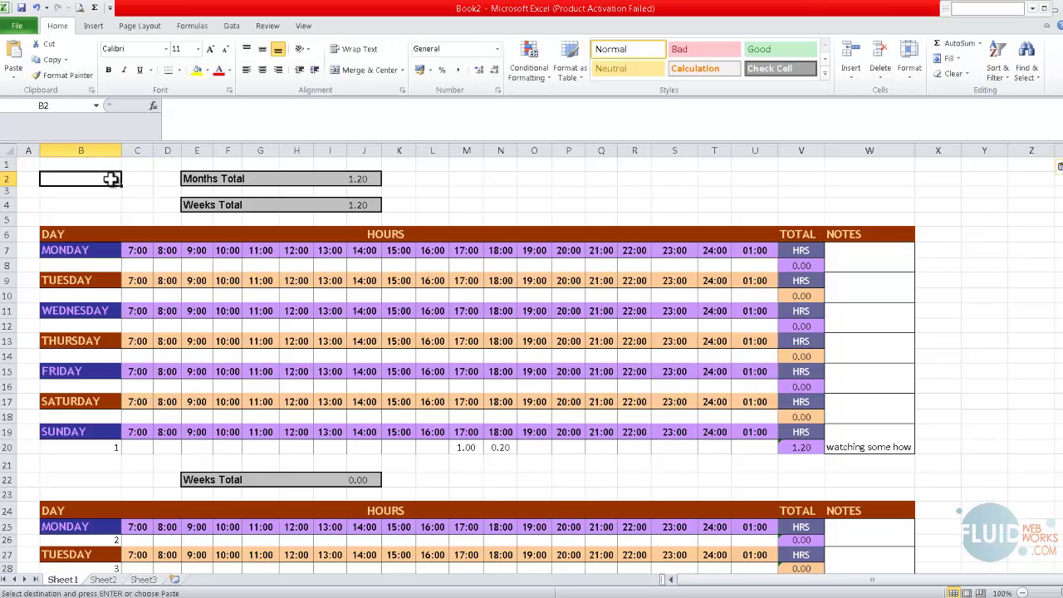
{"action": "left_click", "coordinate": [197, 401]}
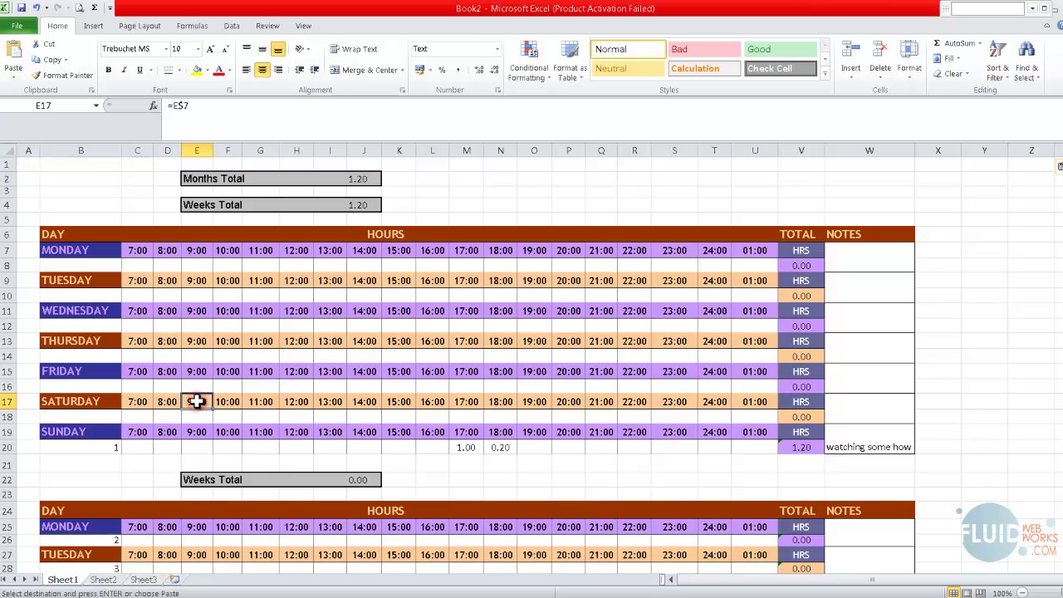